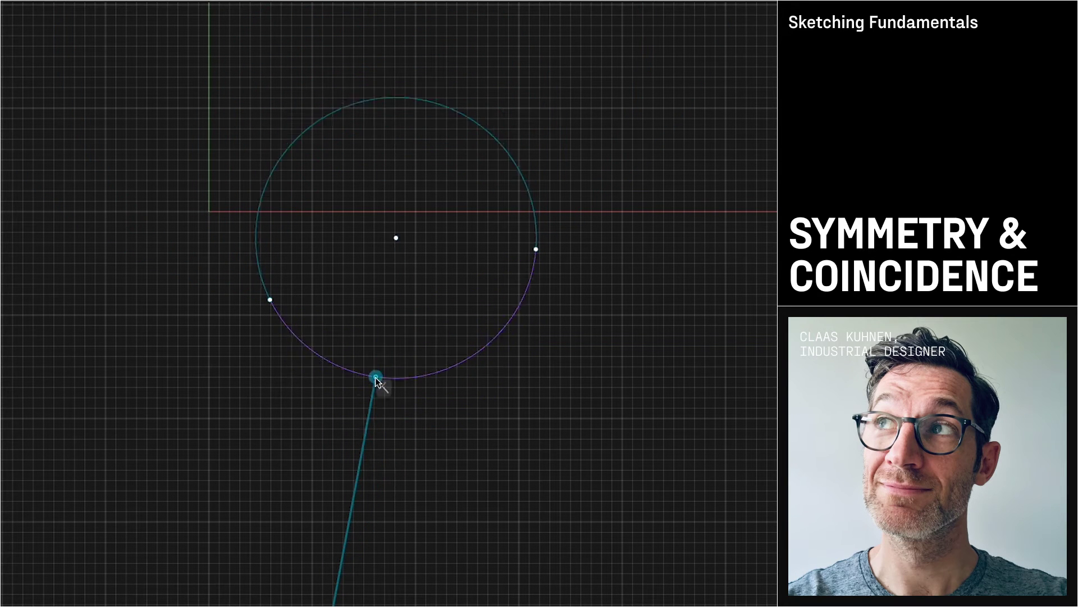
Step: Attach the line's end to the circle's bottom, close snapping settings, and start a new sketch
mouse_move(395, 234)
mouse_down()
mouse_move(425, 228)
mouse_move(404, 178)
mouse_move(371, 313)
mouse_move(512, 224)
mouse_move(355, 293)
mouse_move(493, 246)
mouse_move(352, 248)
mouse_move(501, 212)
mouse_move(321, 231)
mouse_move(412, 233)
mouse_move(386, 241)
mouse_up()
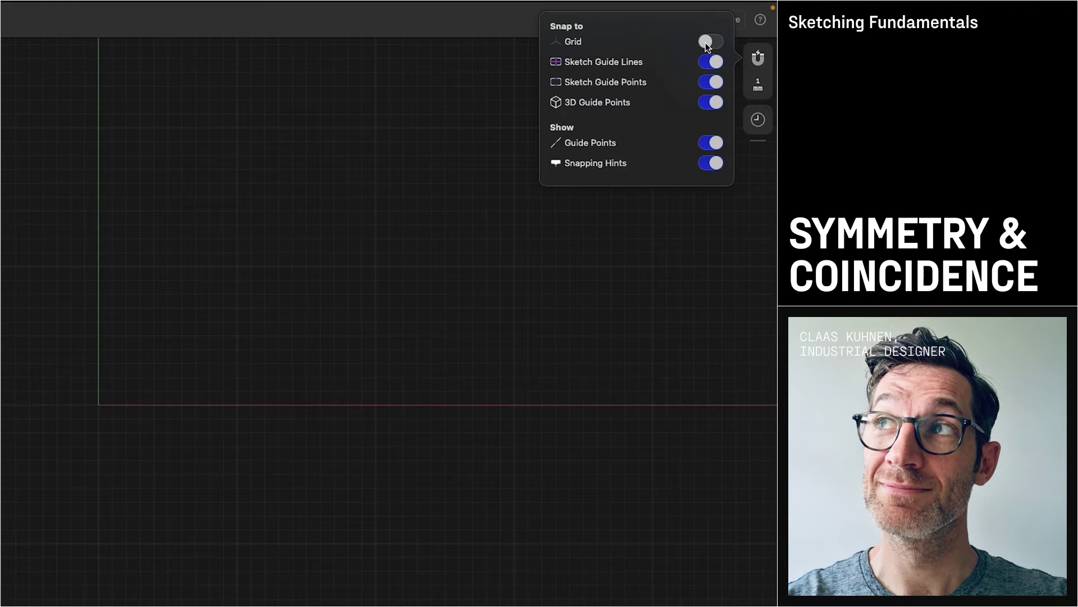
click(44, 356)
click(16, 299)
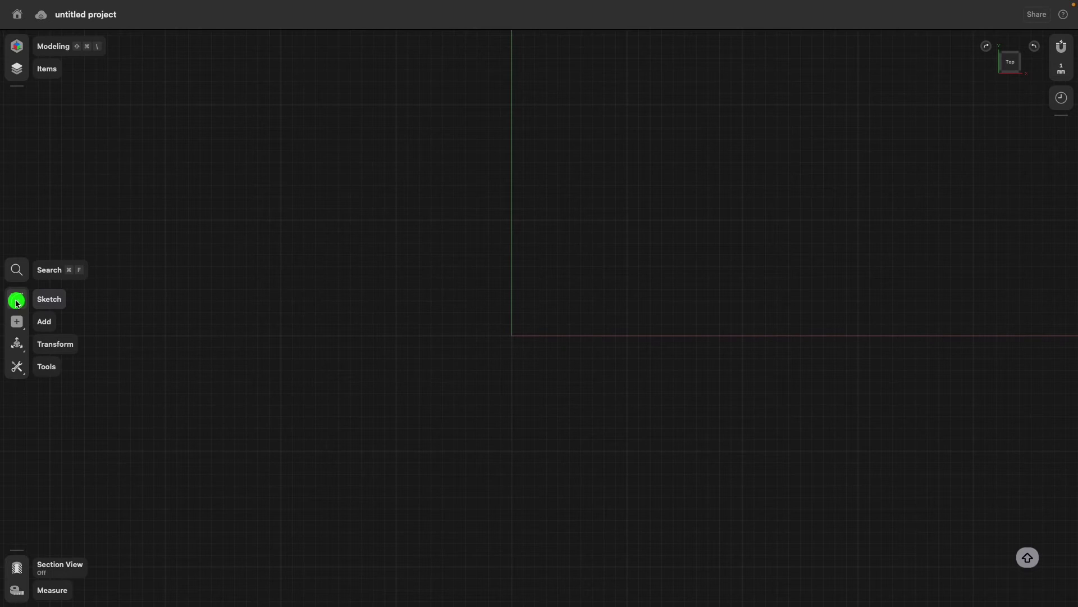
Step: Draw a diagonal line of about 25.82 mm from the lower left up toward the centre
click(238, 506)
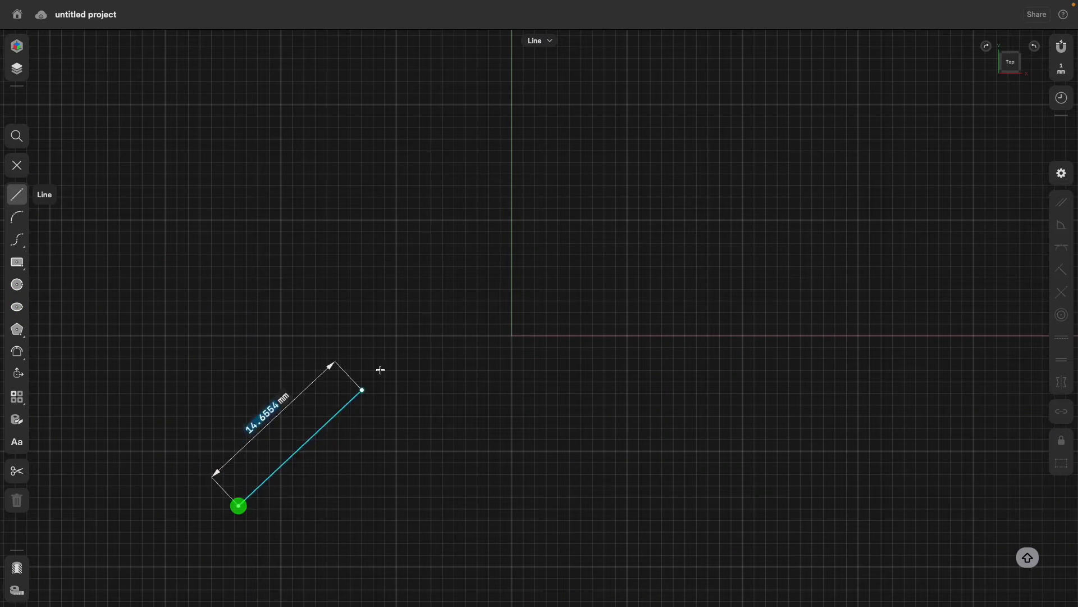
click(438, 284)
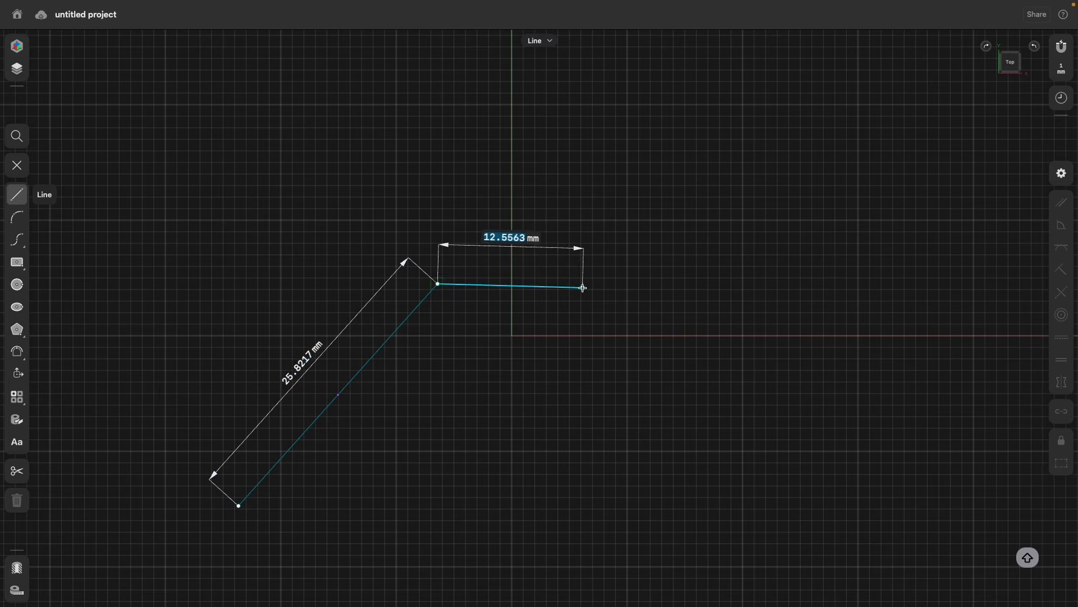
key(Escape)
key(Escape)
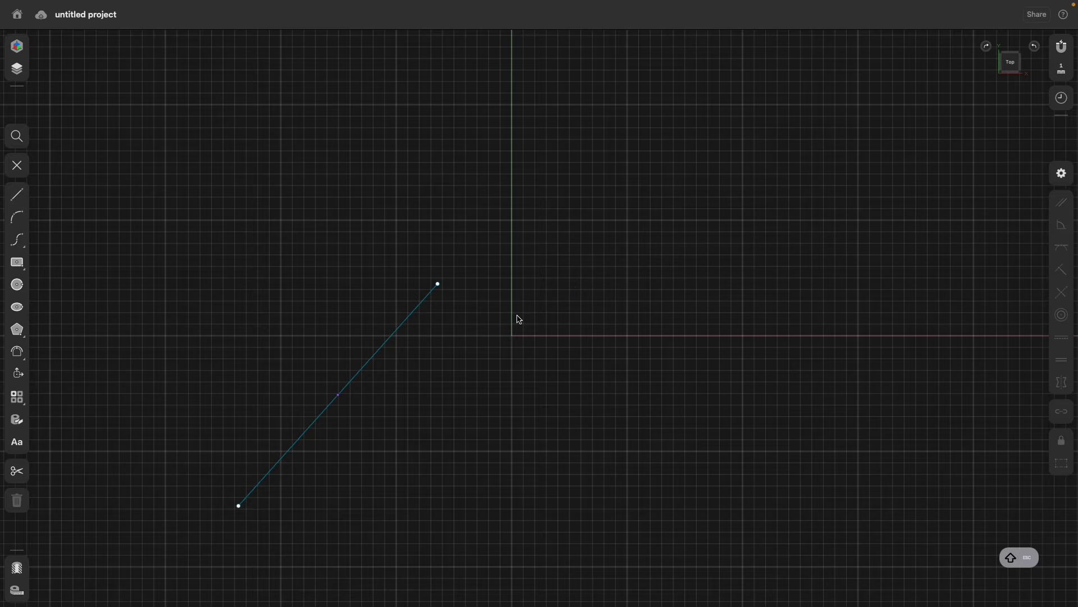
key(shift)
click(438, 285)
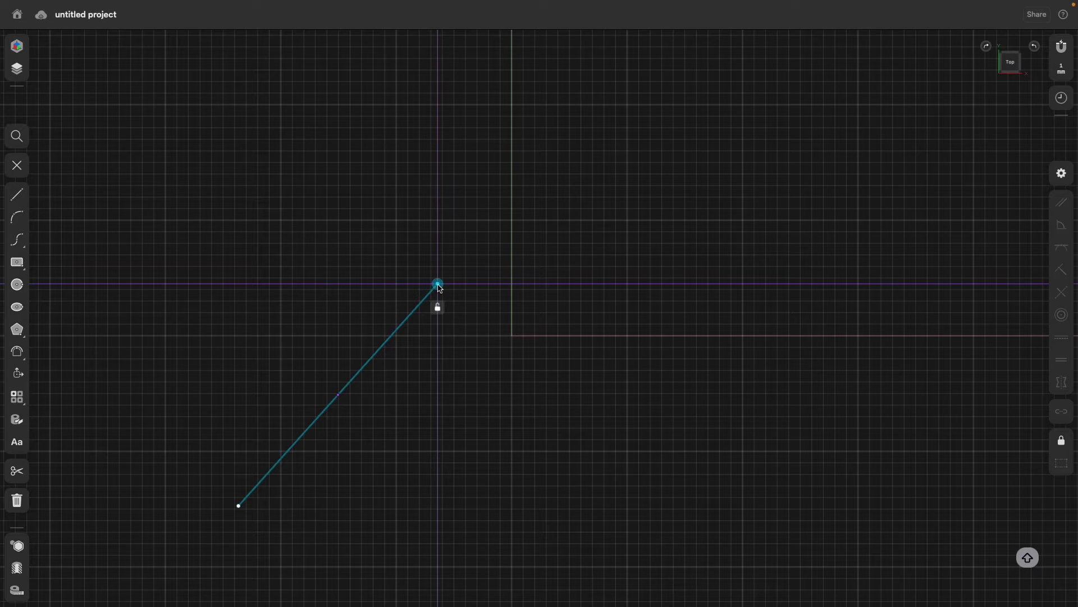
Step: Lengthen the first line along its own direction by dragging its top endpoint
mouse_move(440, 289)
mouse_down()
mouse_move(441, 245)
mouse_move(439, 285)
mouse_move(477, 285)
mouse_move(403, 287)
mouse_move(436, 285)
mouse_move(436, 313)
mouse_move(439, 284)
mouse_up()
drag(439, 288, 402, 328)
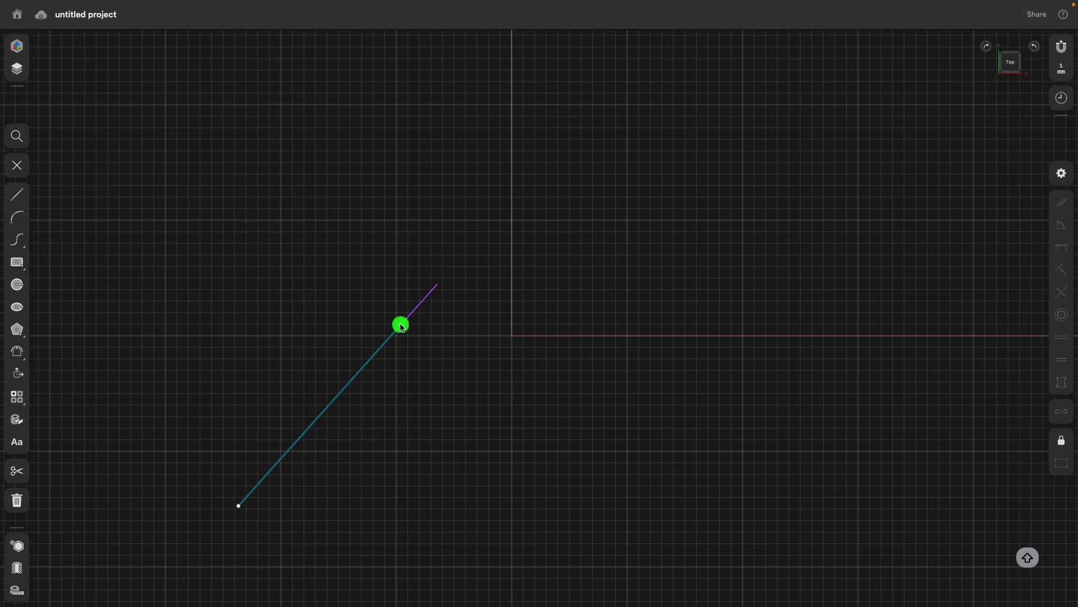
drag(402, 327, 417, 308)
click(452, 372)
middle_drag(449, 367, 406, 313)
Step: Draw a second line of about 19.8 mm from the lower right up near the vertical axis
click(17, 194)
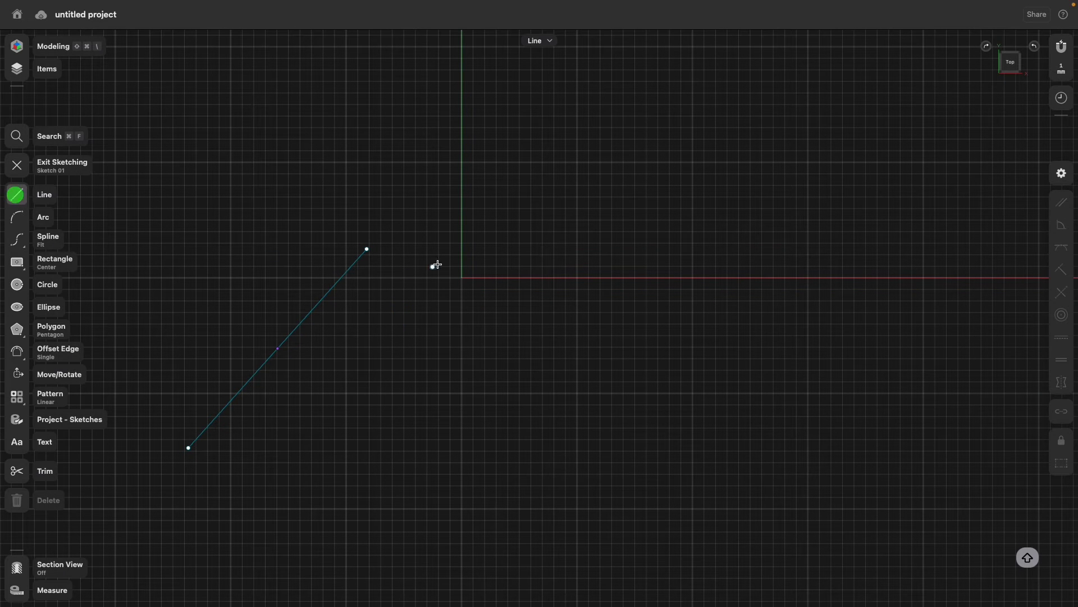
click(620, 488)
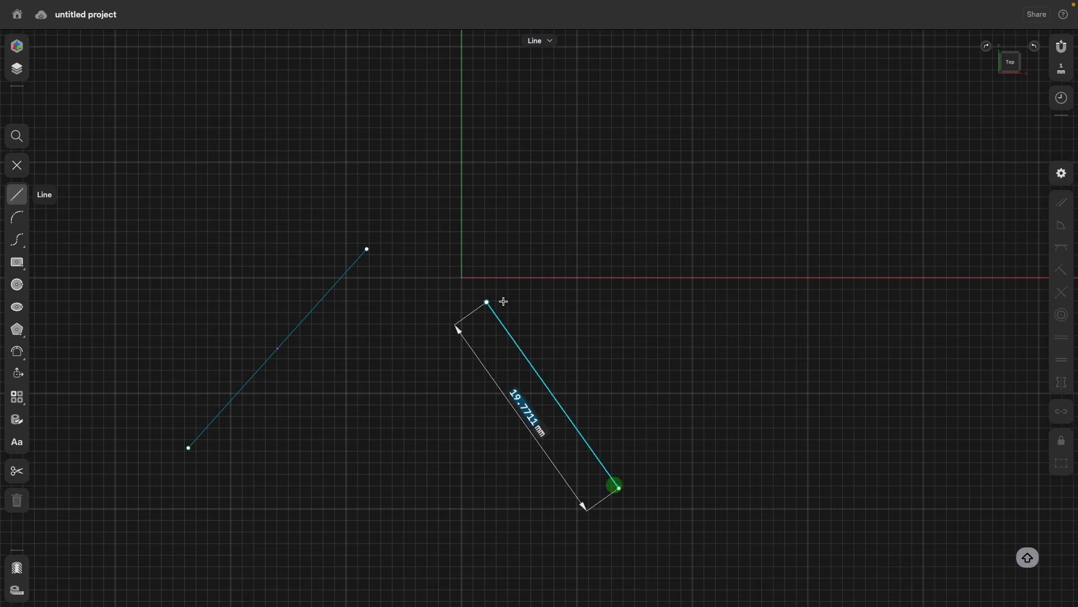
click(489, 301)
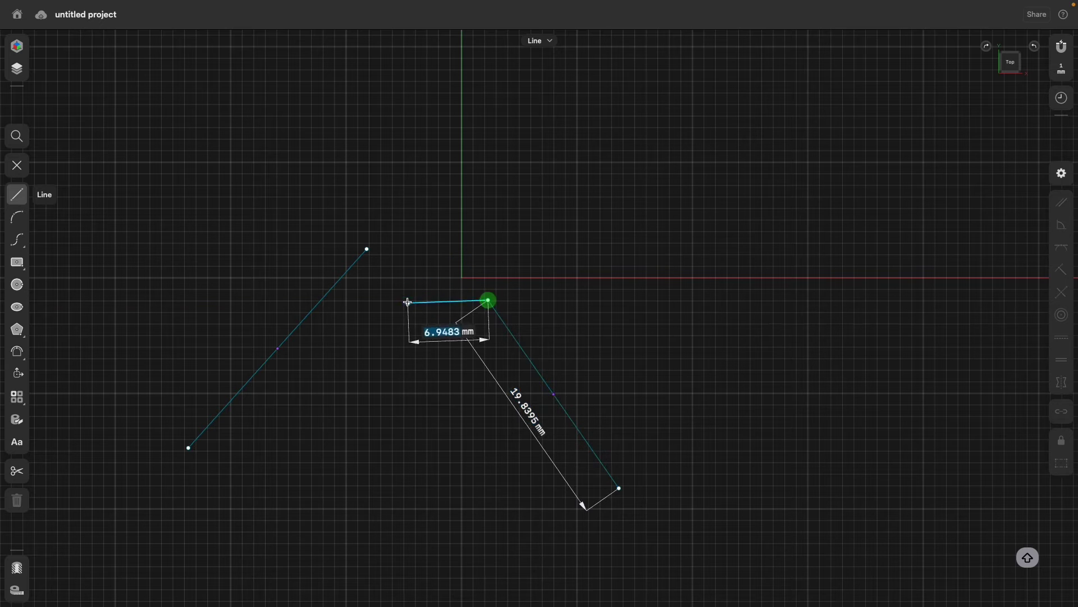
key(Escape)
key(Escape)
middle_drag(399, 289, 450, 308)
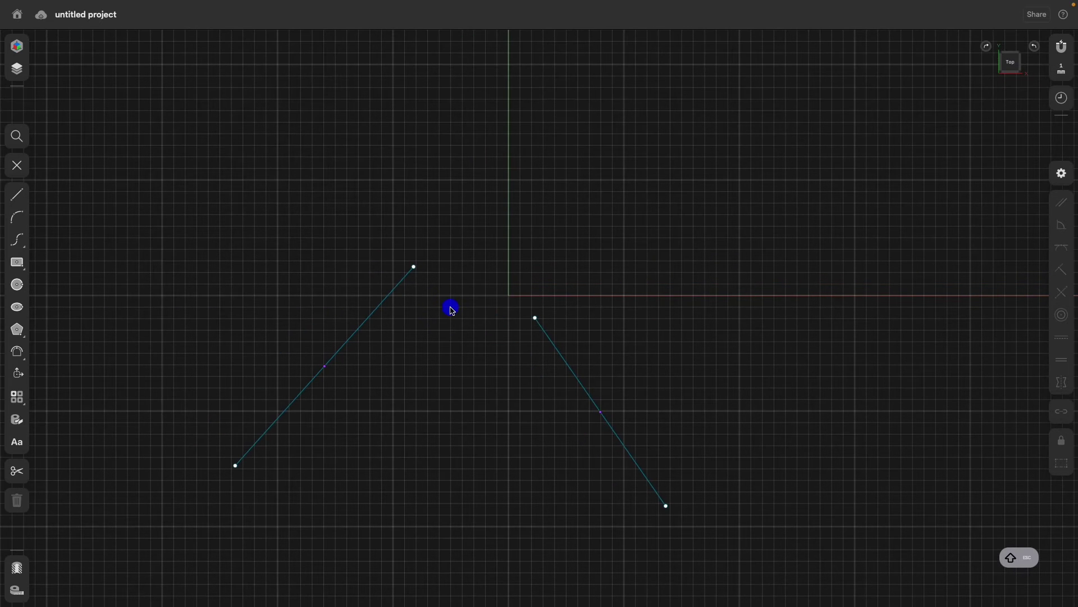
Step: Move the second line's top endpoint along the purple guide onto the left line's upward extension
click(535, 319)
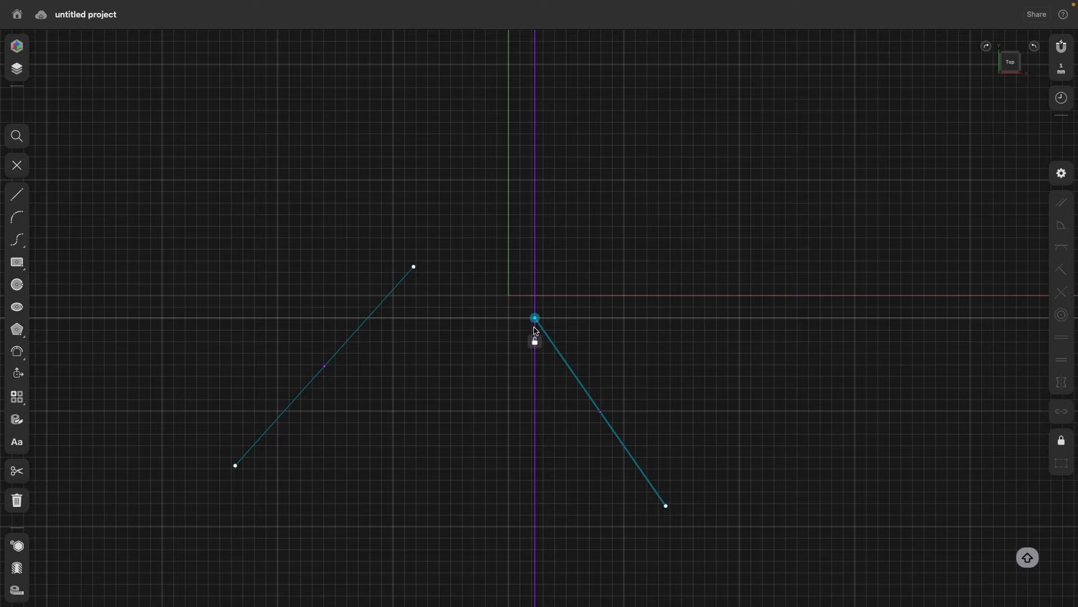
drag(535, 317, 446, 192)
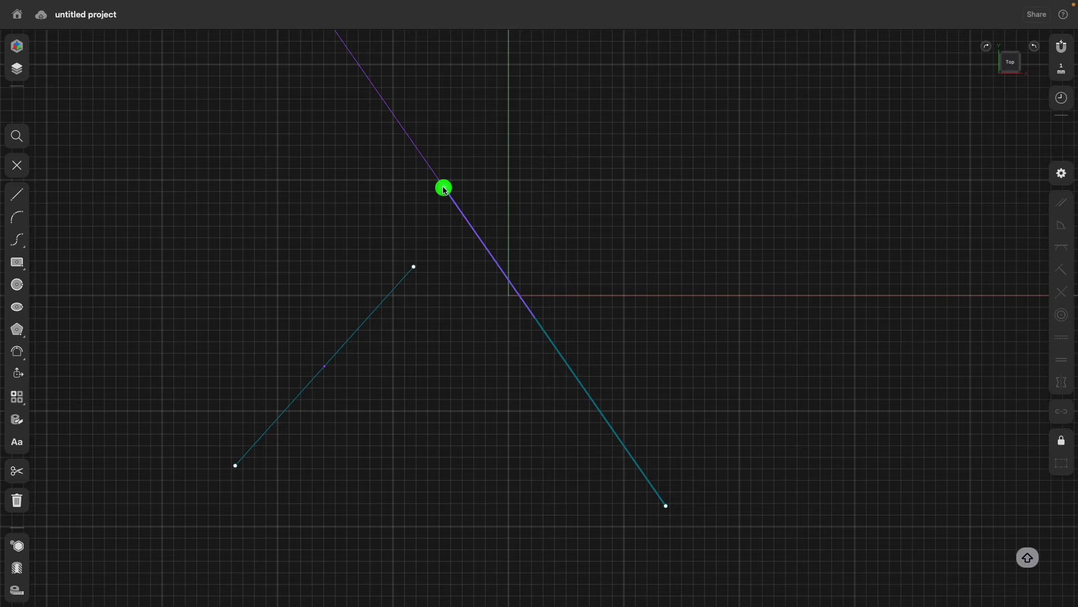
drag(445, 191, 418, 272)
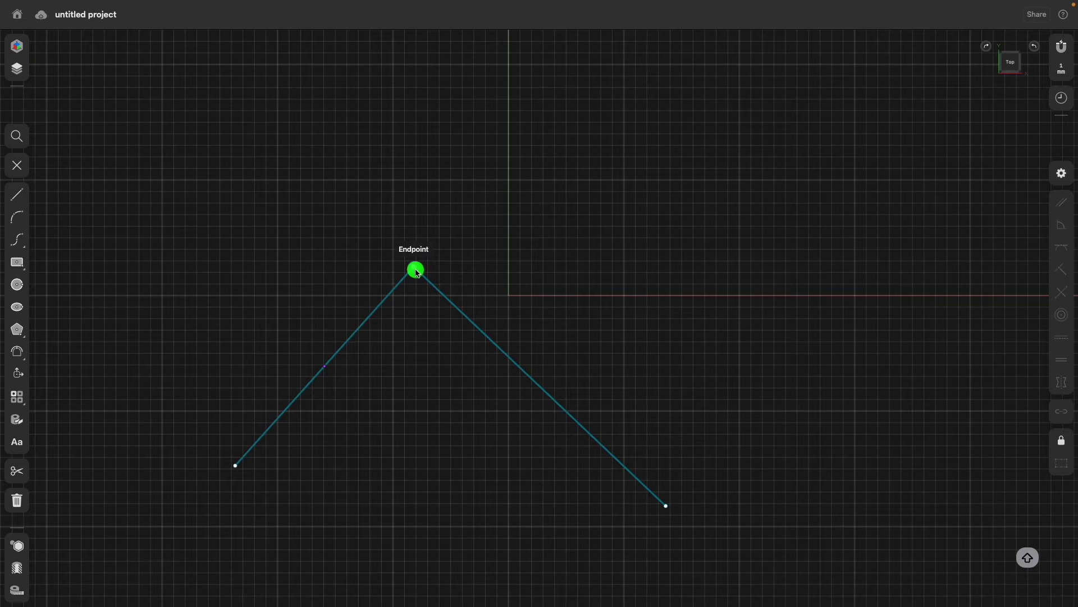
drag(417, 273, 463, 219)
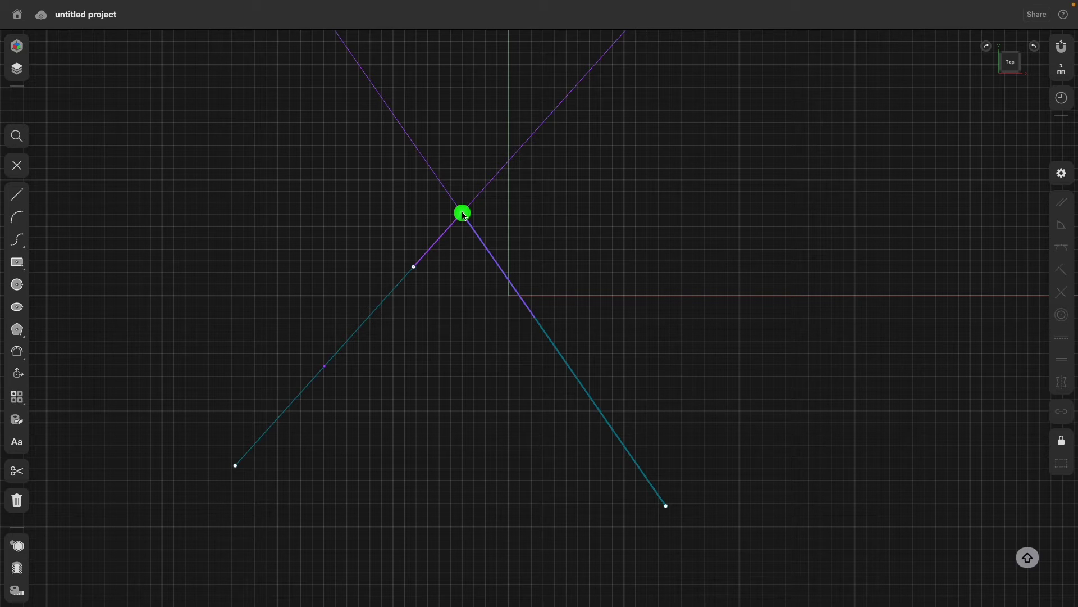
drag(464, 217, 464, 216)
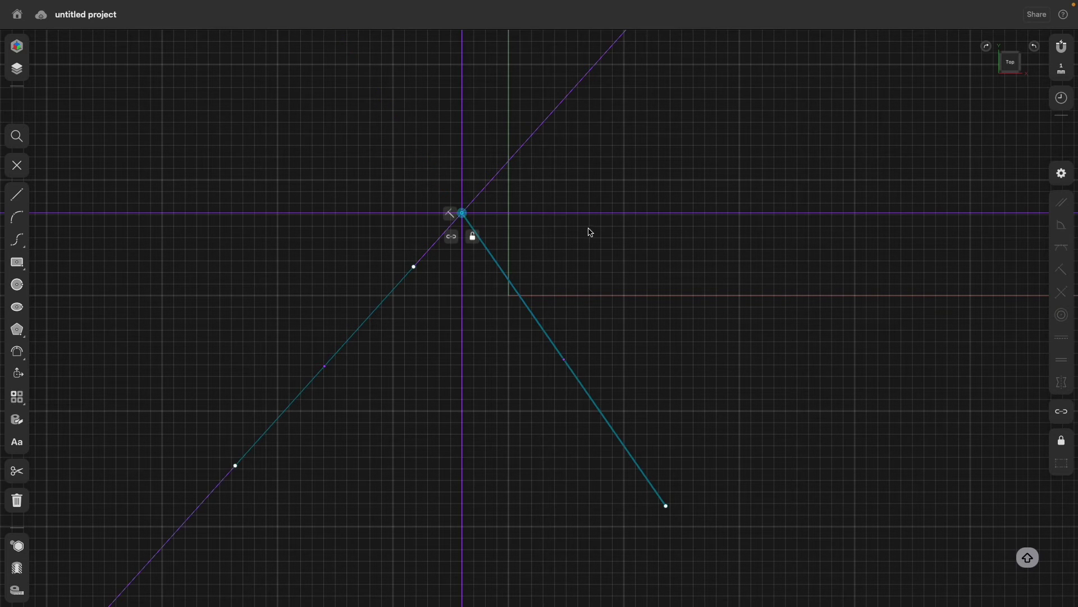
middle_drag(552, 245, 616, 286)
scroll(531, 256, up, 3)
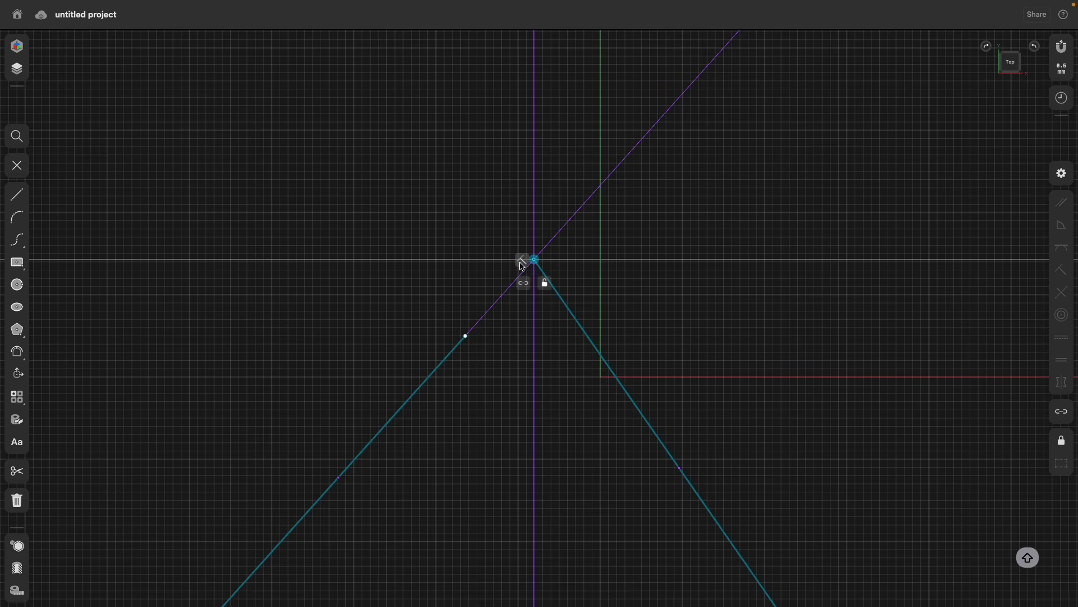
click(466, 302)
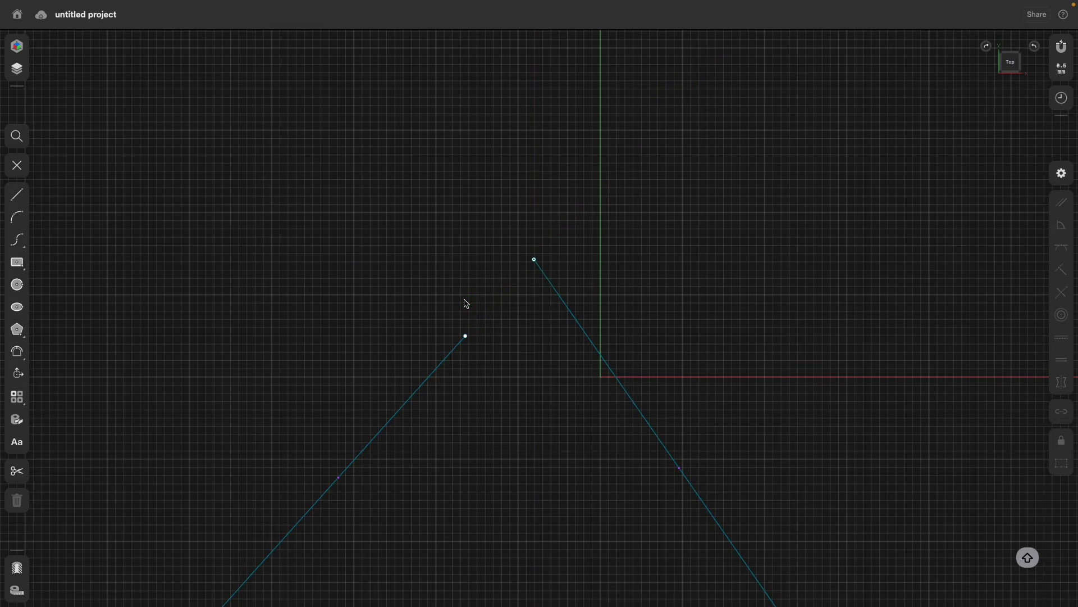
mouse_move(466, 303)
middle_down()
mouse_move(491, 149)
mouse_move(489, 159)
middle_up()
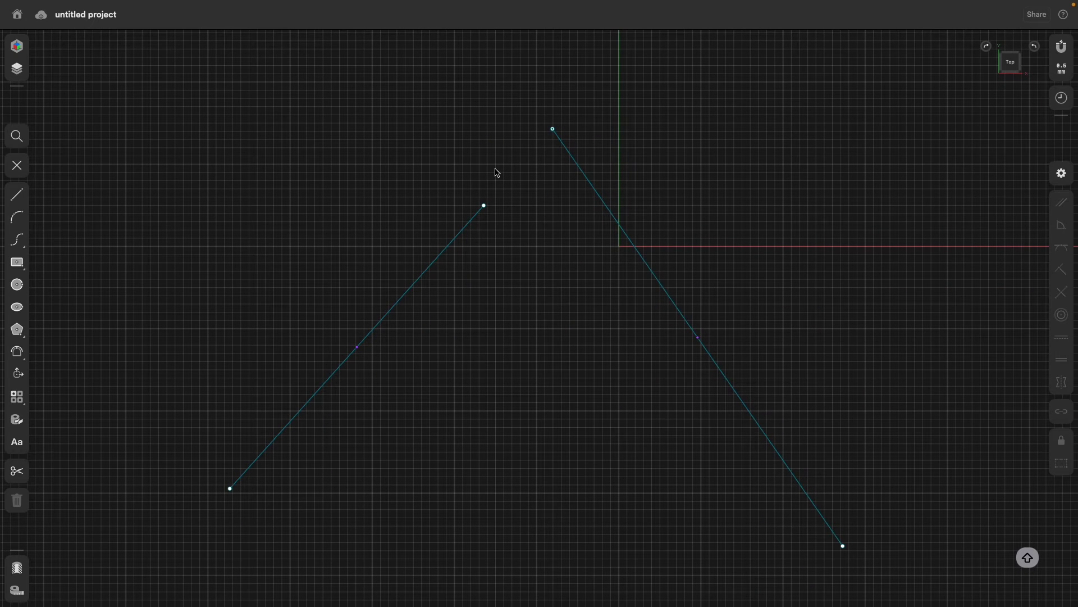
Step: Delete the vertex's coincident constraint and box-select both angled lines
mouse_move(553, 128)
mouse_down()
mouse_move(643, 176)
mouse_move(671, 206)
mouse_move(469, 169)
mouse_move(700, 213)
mouse_move(565, 205)
mouse_move(550, 162)
mouse_up()
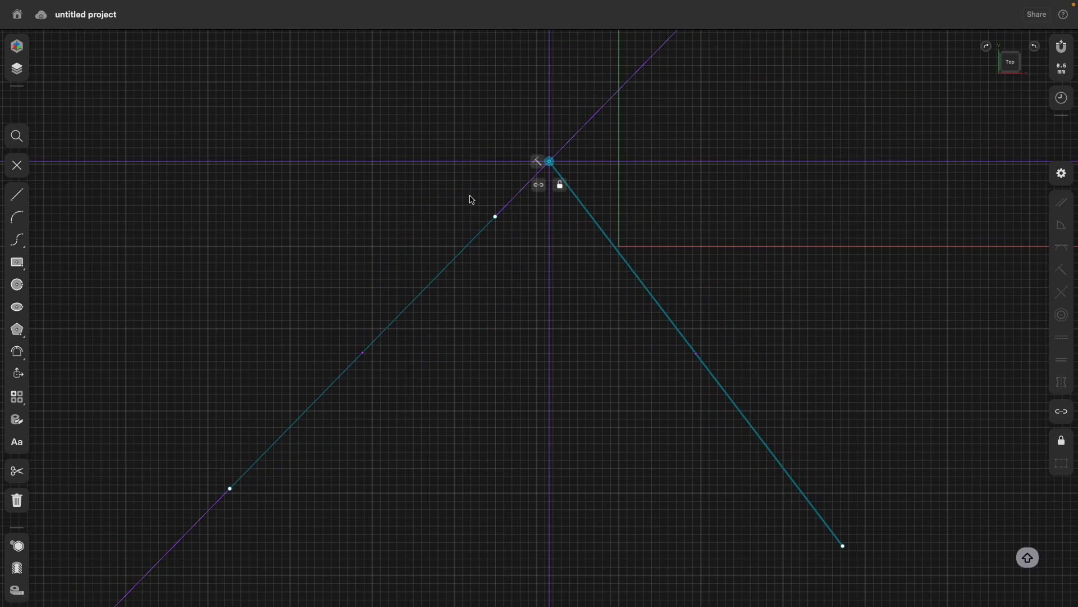
click(537, 163)
key(BackSpace)
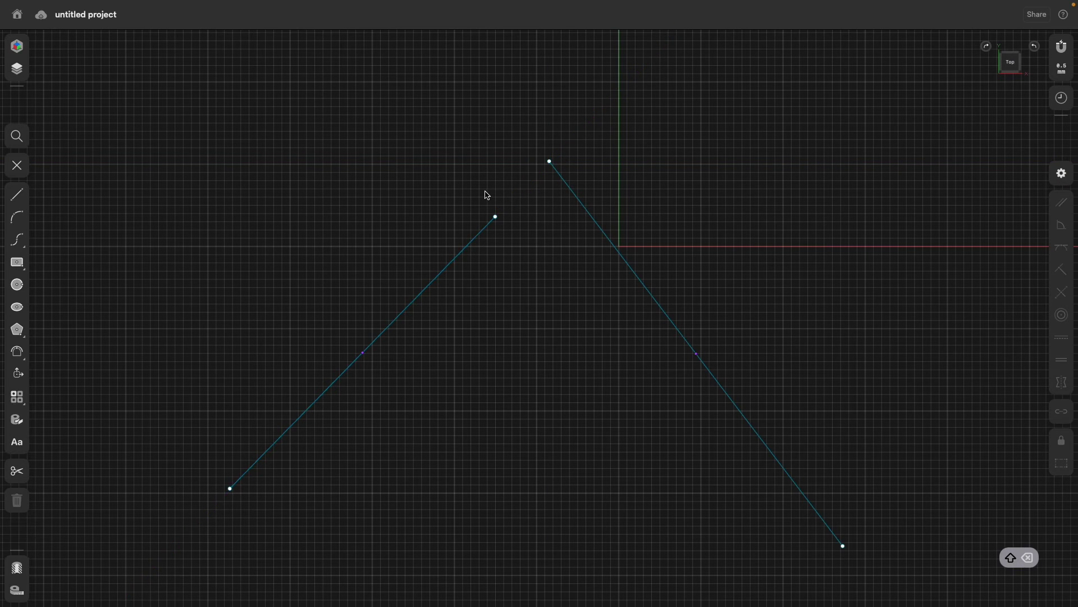
scroll(478, 195, down, 3)
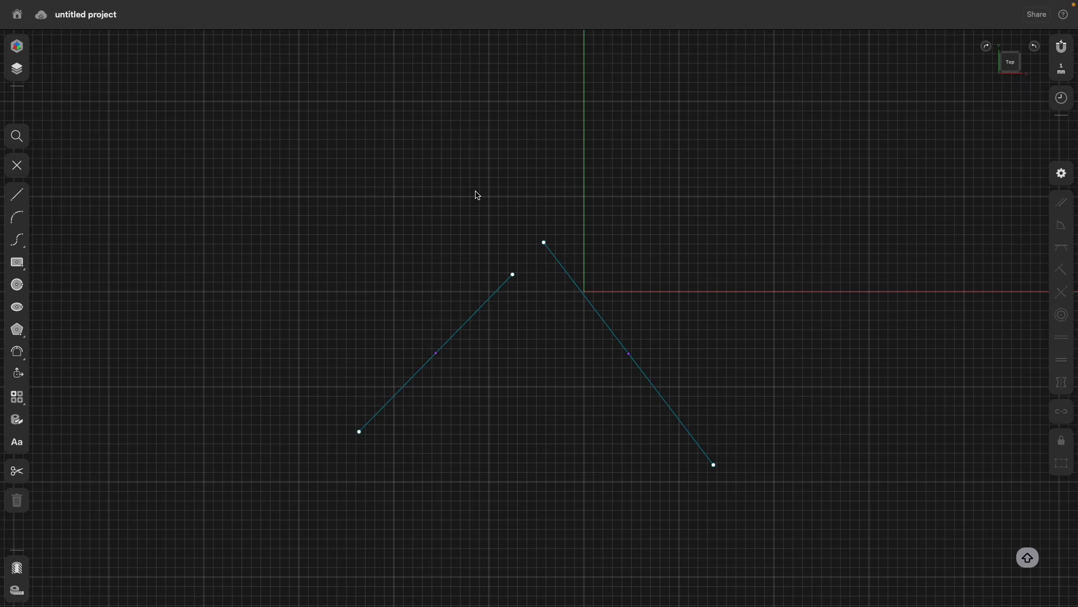
drag(271, 165, 816, 504)
Step: Delete the two lines and draw a 225° three-point arc of radius about 15.72 mm
key(BackSpace)
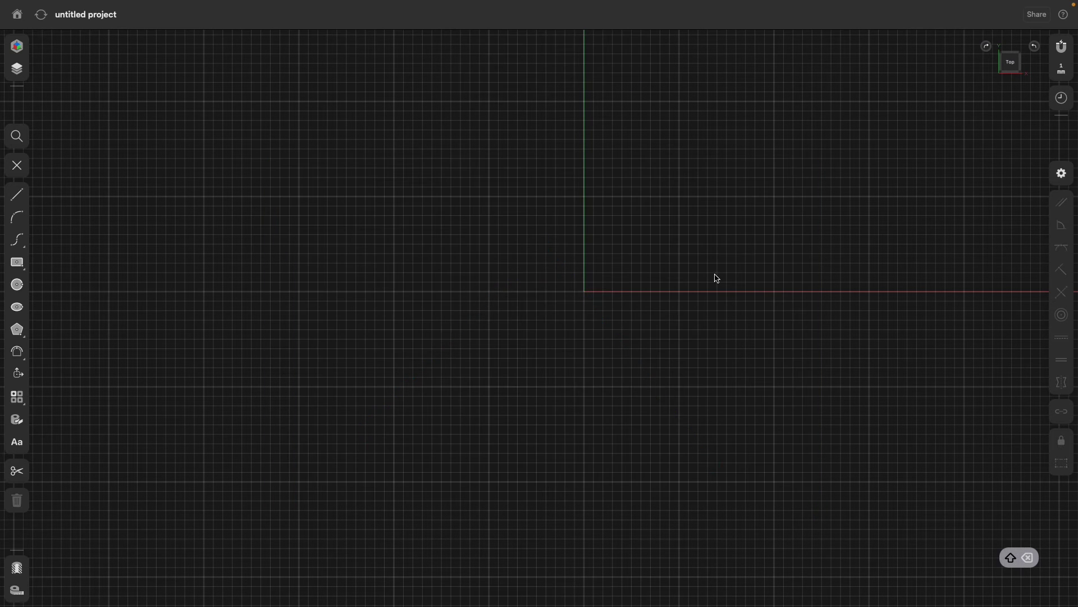
middle_drag(684, 270, 549, 285)
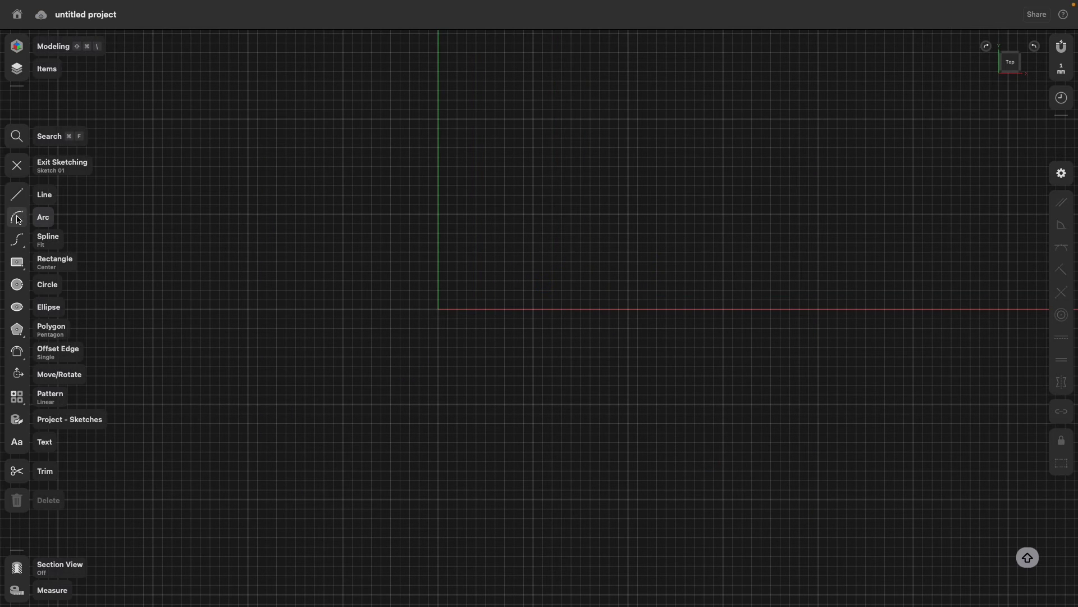
click(17, 218)
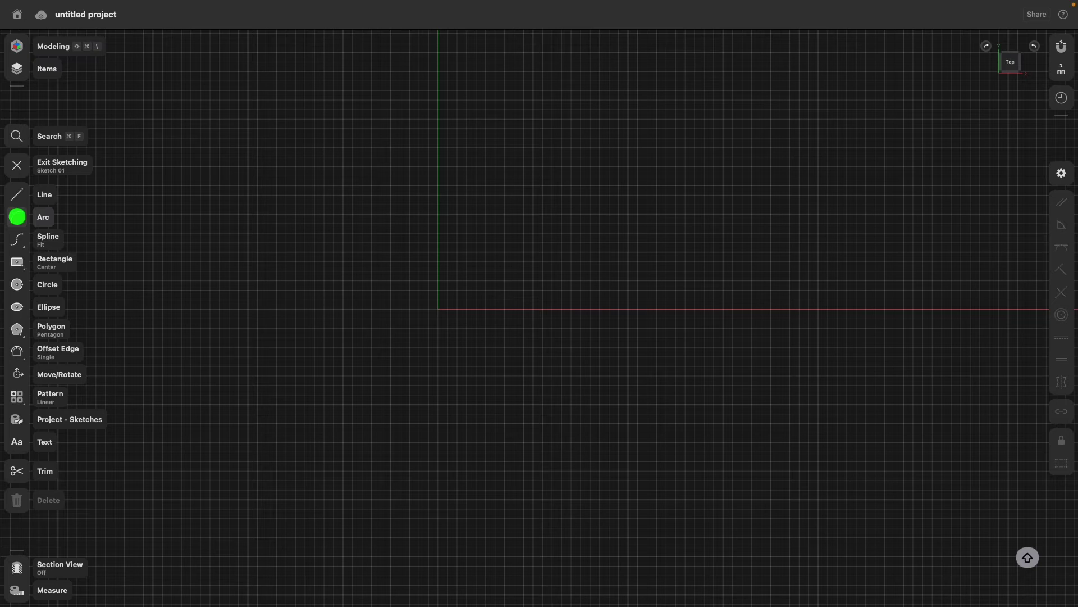
click(464, 360)
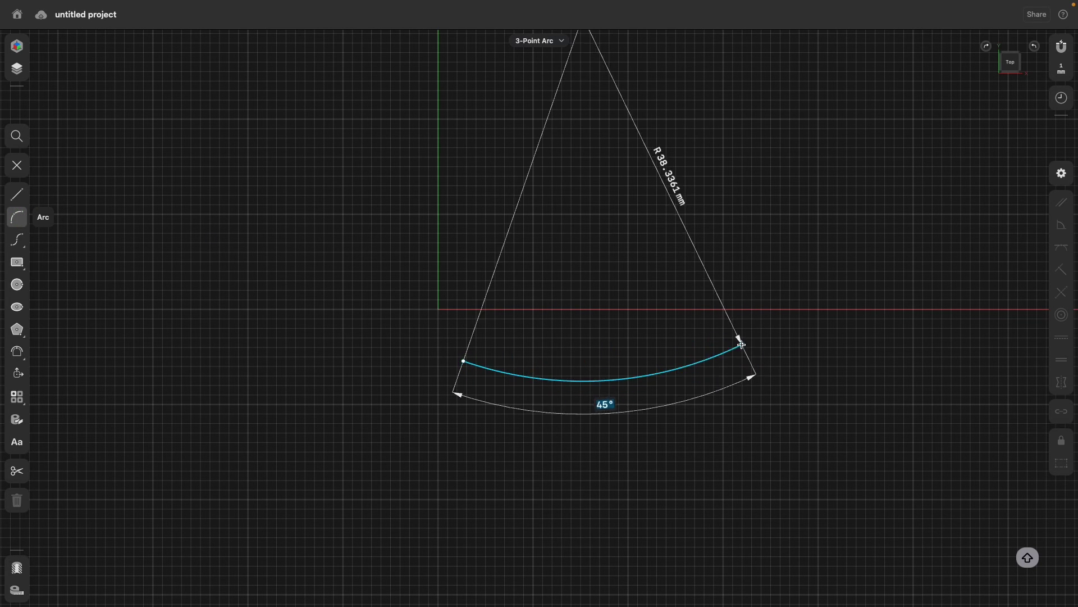
click(739, 344)
click(679, 156)
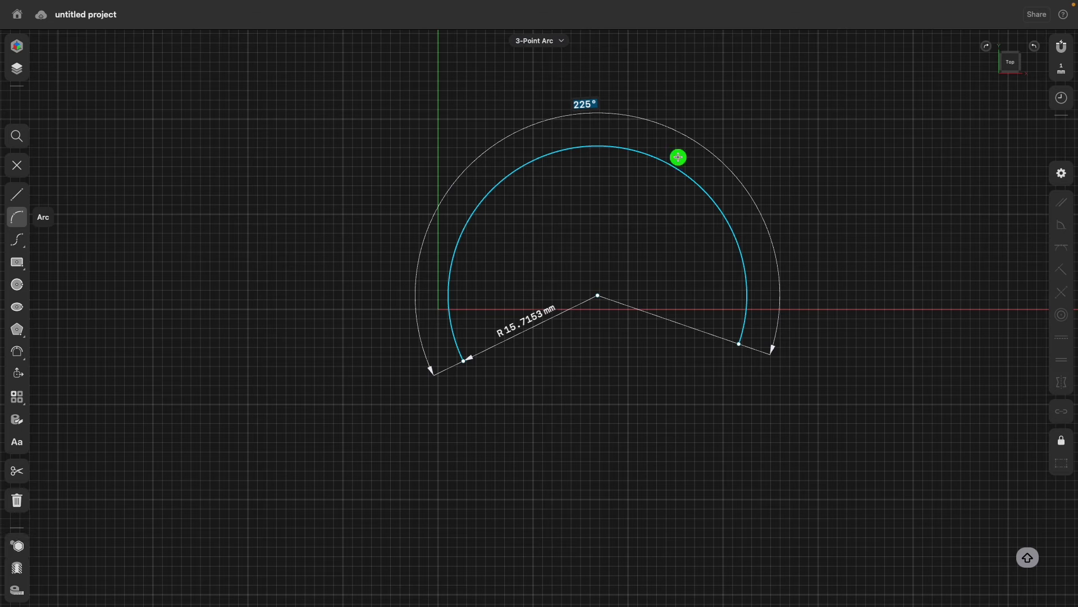
Step: Draw a vertical line of about 19.52 mm rising from below to the arc's centre
click(17, 195)
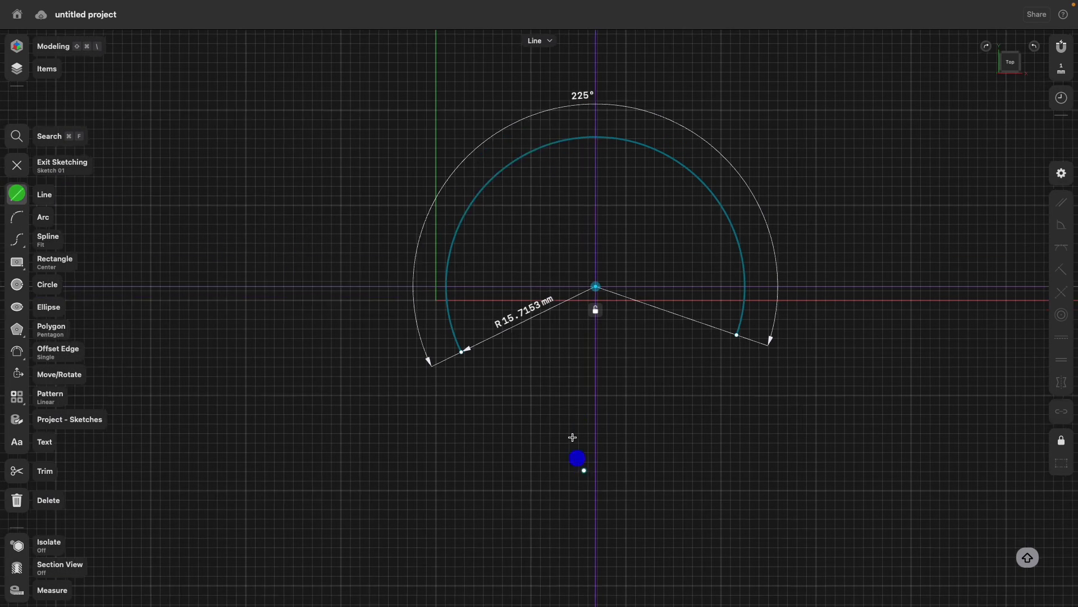
scroll(550, 427, down, 5)
click(521, 522)
click(521, 336)
key(Escape)
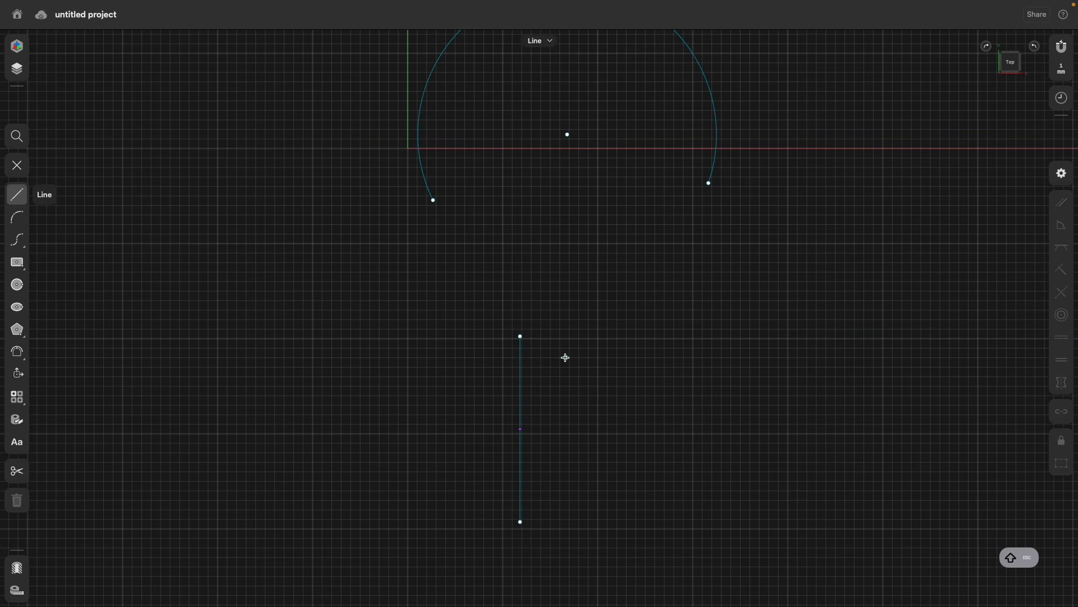
scroll(530, 341, up, 3)
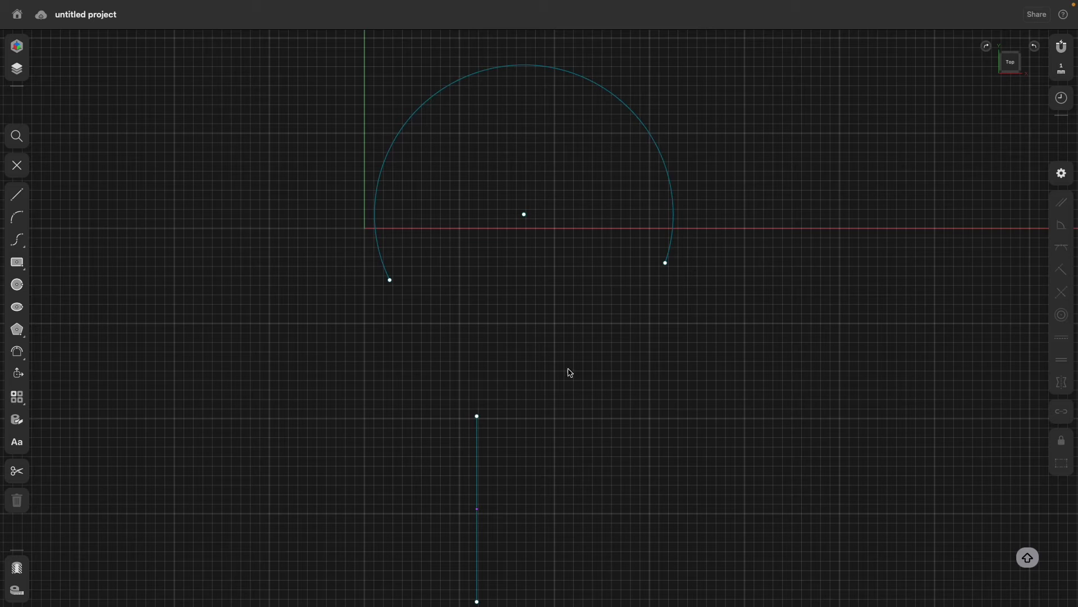
Step: Constrain the vertical line's top endpoint onto the arc's circle so the line slants
drag(478, 418, 457, 350)
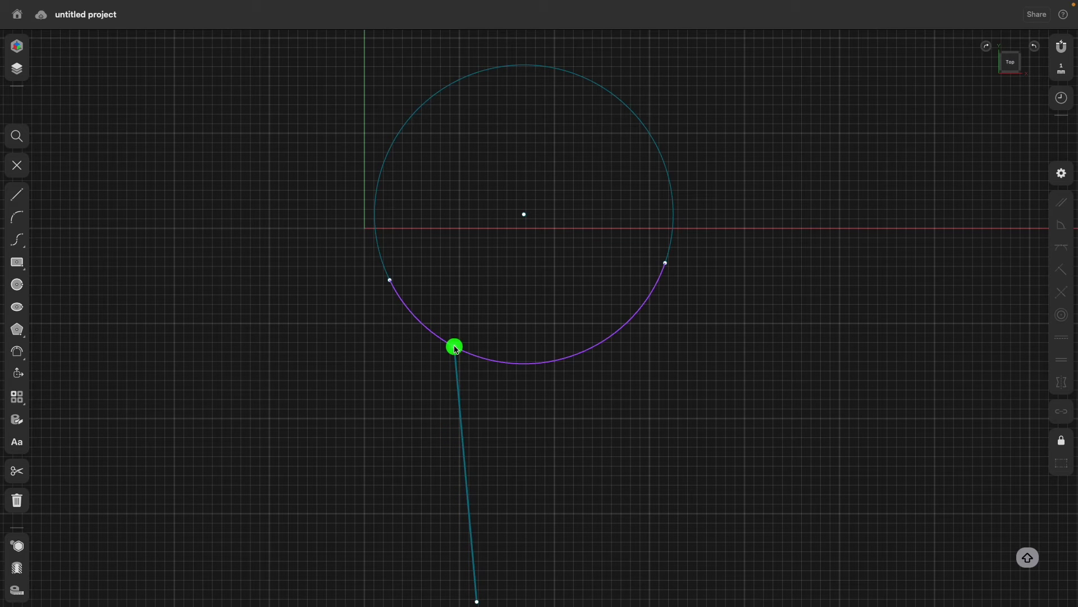
drag(457, 350, 457, 351)
click(554, 444)
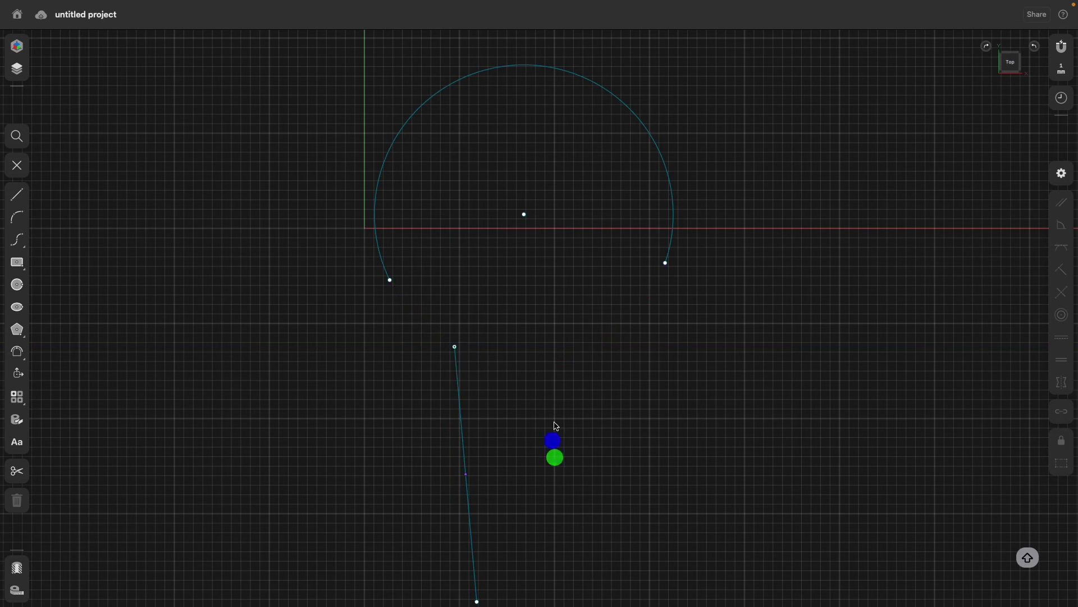
scroll(512, 351, down, 2)
scroll(519, 318, down, 2)
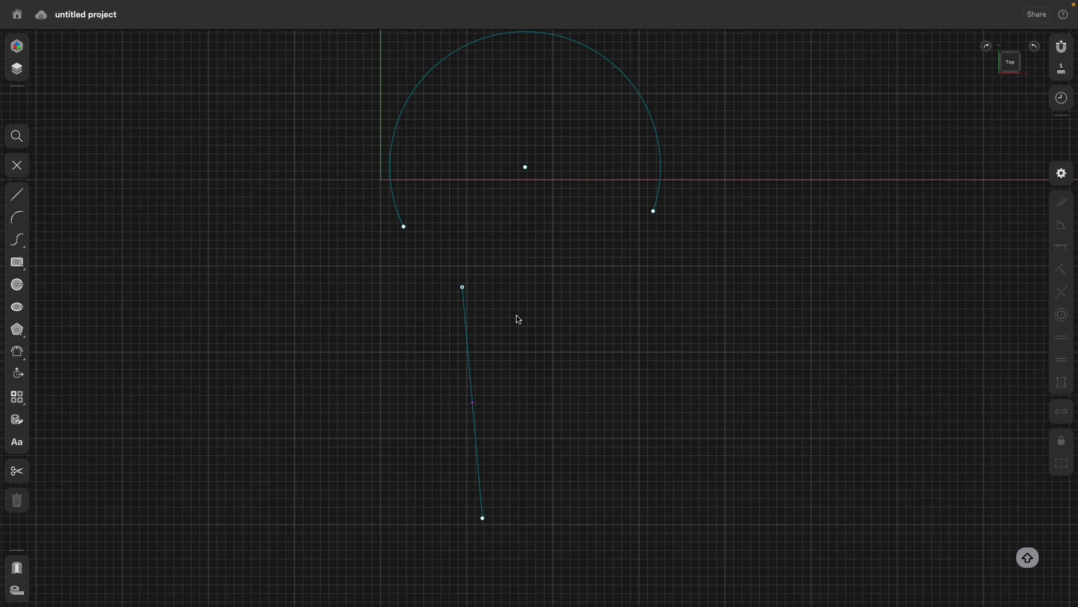
Step: Reshape the arc by moving its end and centre, sliding the line's endpoint along the circle
drag(383, 254, 410, 278)
drag(443, 316, 499, 340)
drag(515, 226, 485, 239)
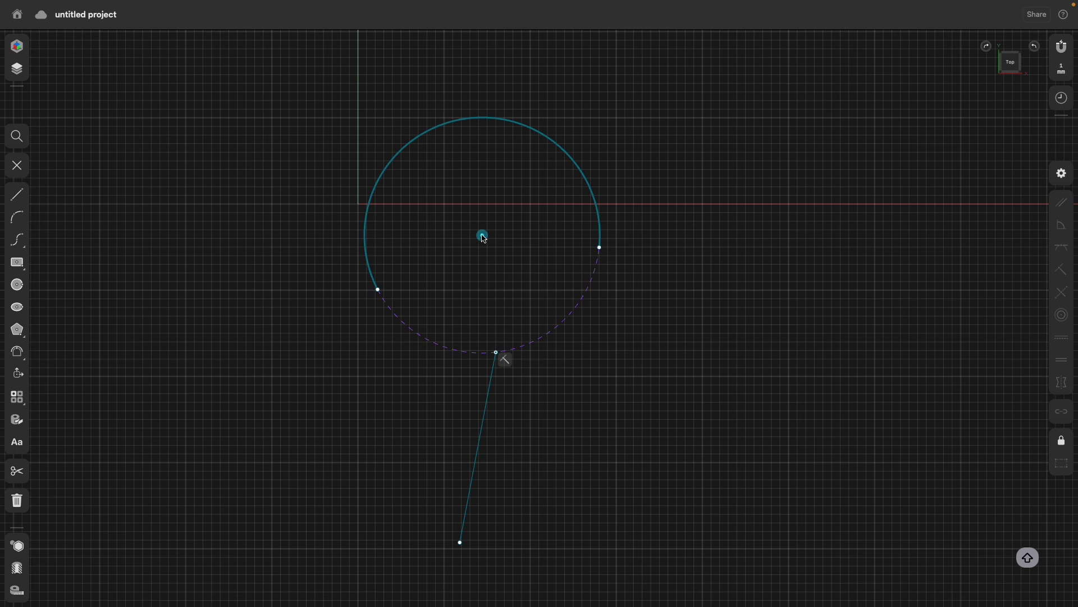
click(486, 239)
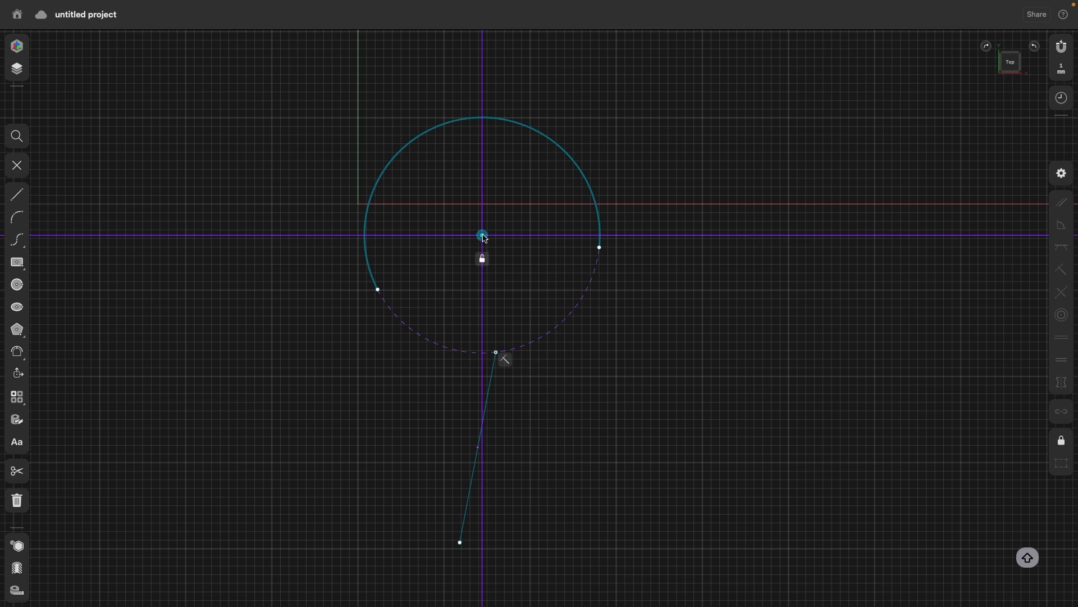
click(682, 390)
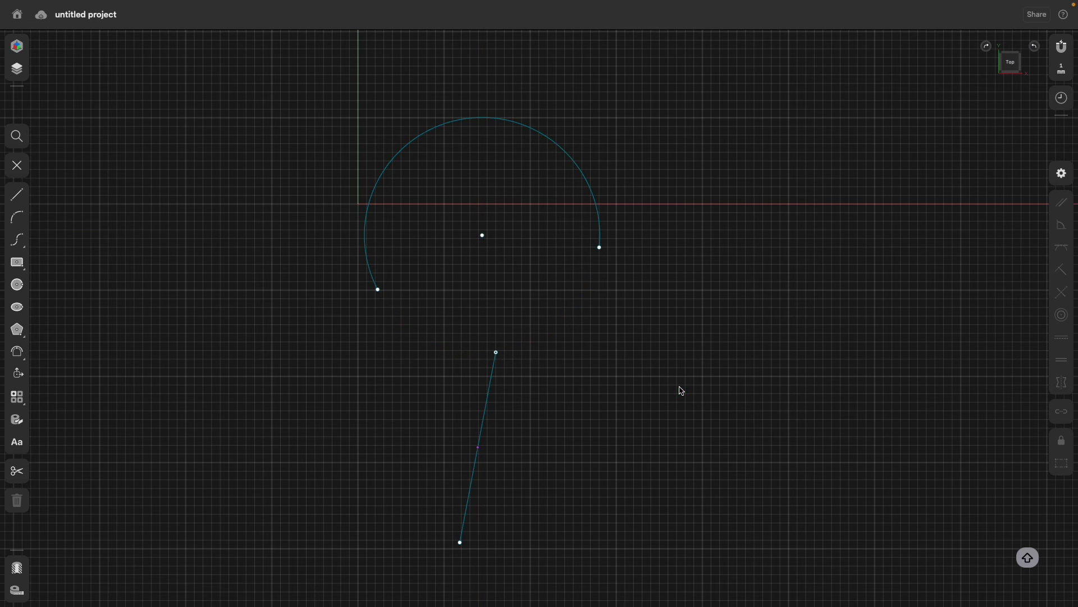
shift+super+scroll(572, 289, up, 5)
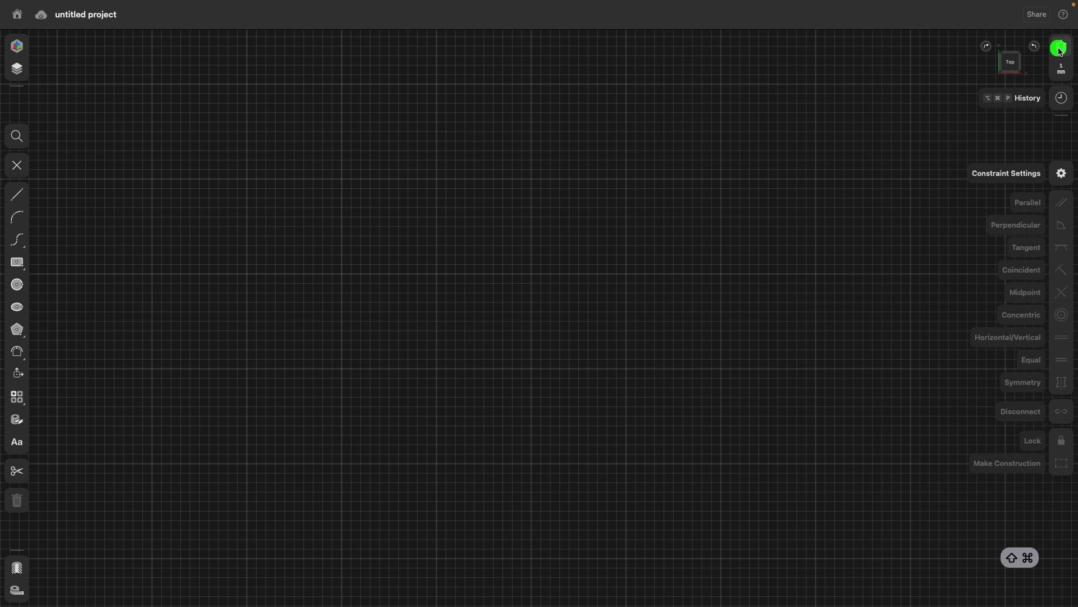
Step: Show the snapping options with grid, guide line and guide point snapping enabled
click(1060, 49)
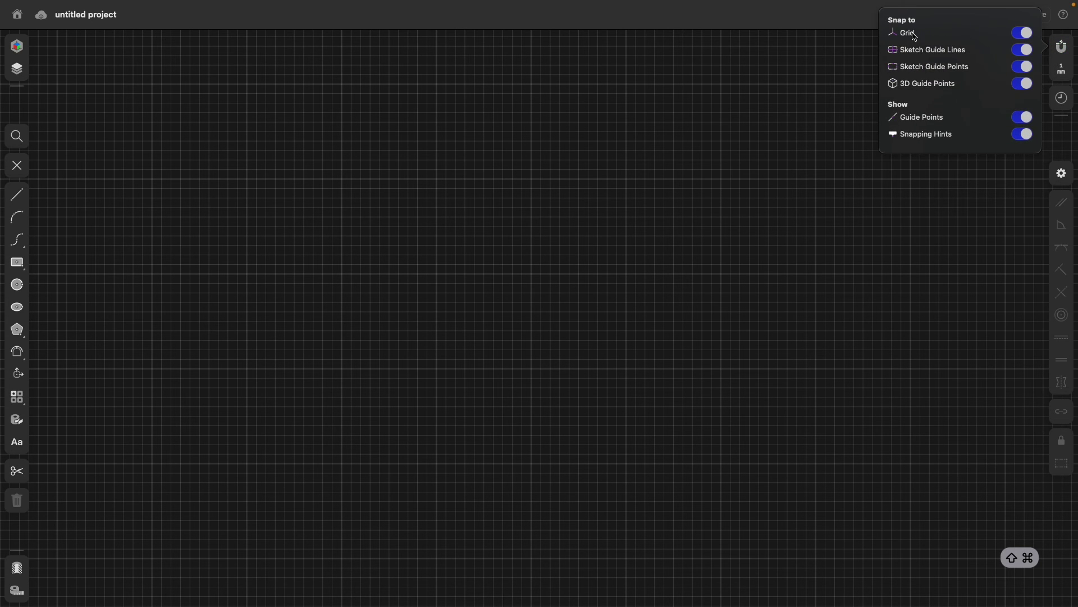
Step: Draw a 30 mm vertical line from an upper grid point downward
click(18, 195)
click(17, 196)
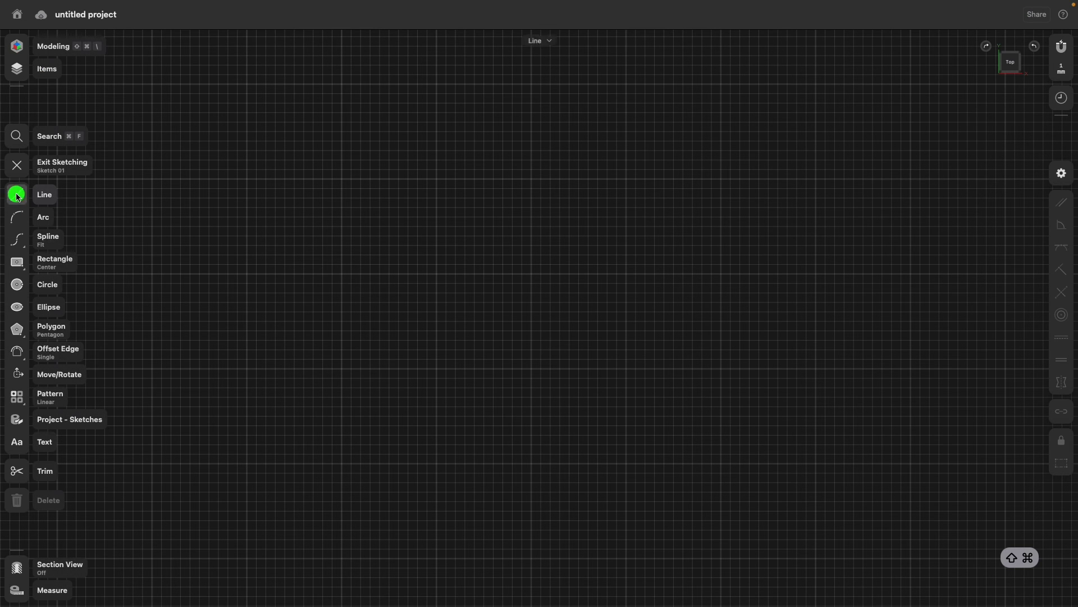
click(530, 180)
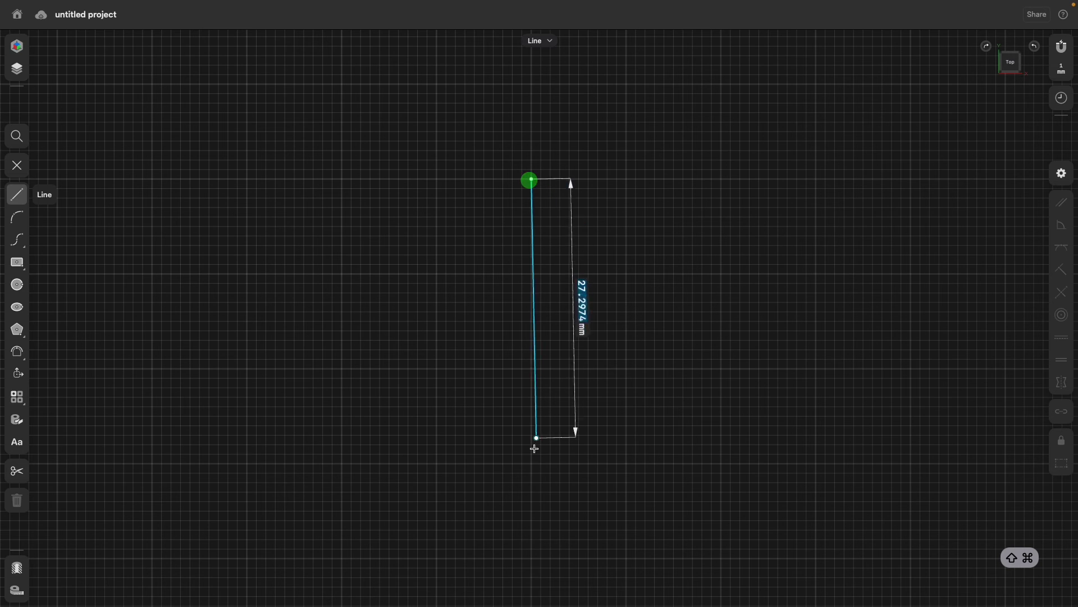
click(532, 464)
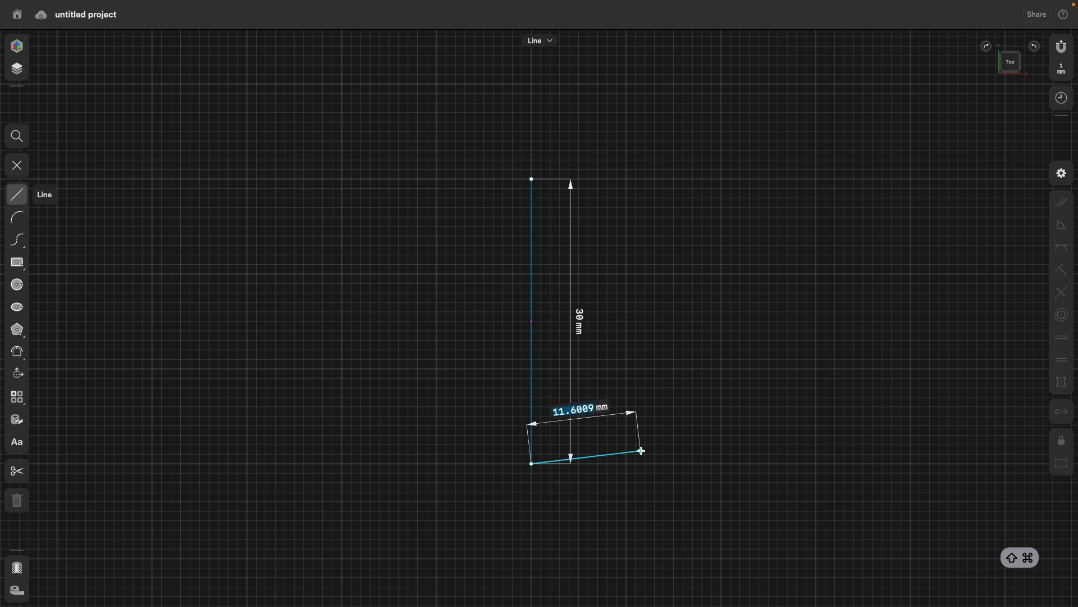
key(Escape)
Step: Add a longer diagonal line to its left and a short slanted line to its right
click(351, 274)
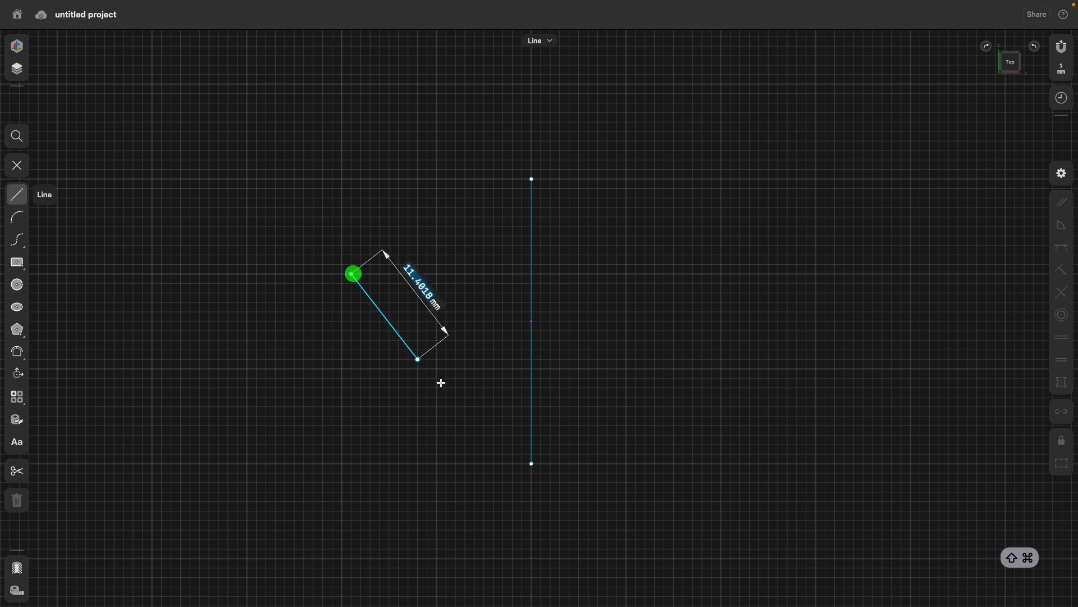
click(460, 407)
key(Escape)
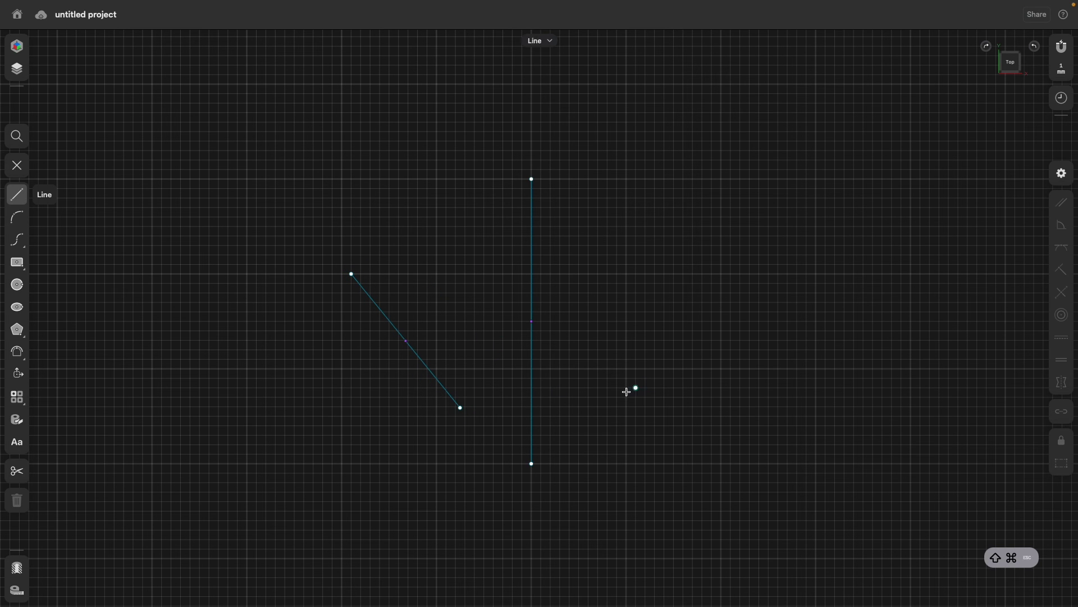
click(609, 401)
click(636, 321)
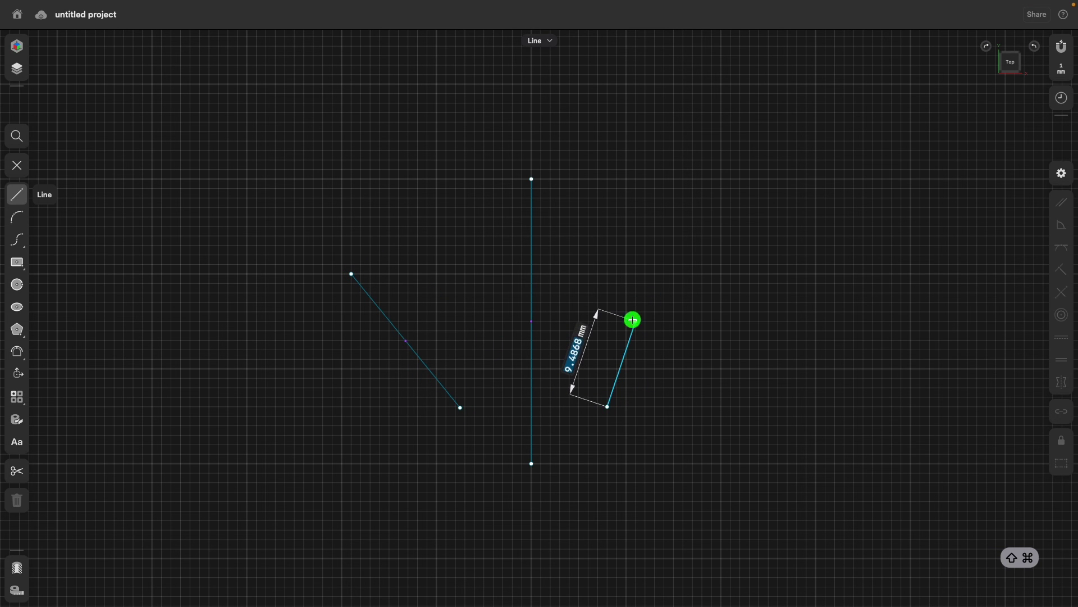
key(Escape)
key(Escape)
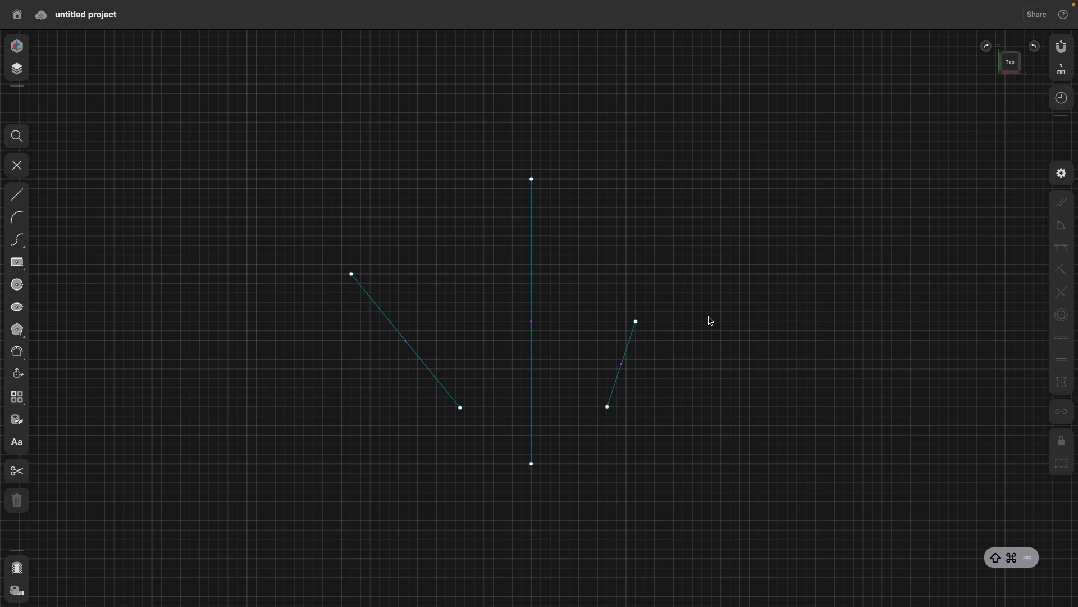
Step: Turn the 30 mm vertical line into a locked construction line
click(533, 290)
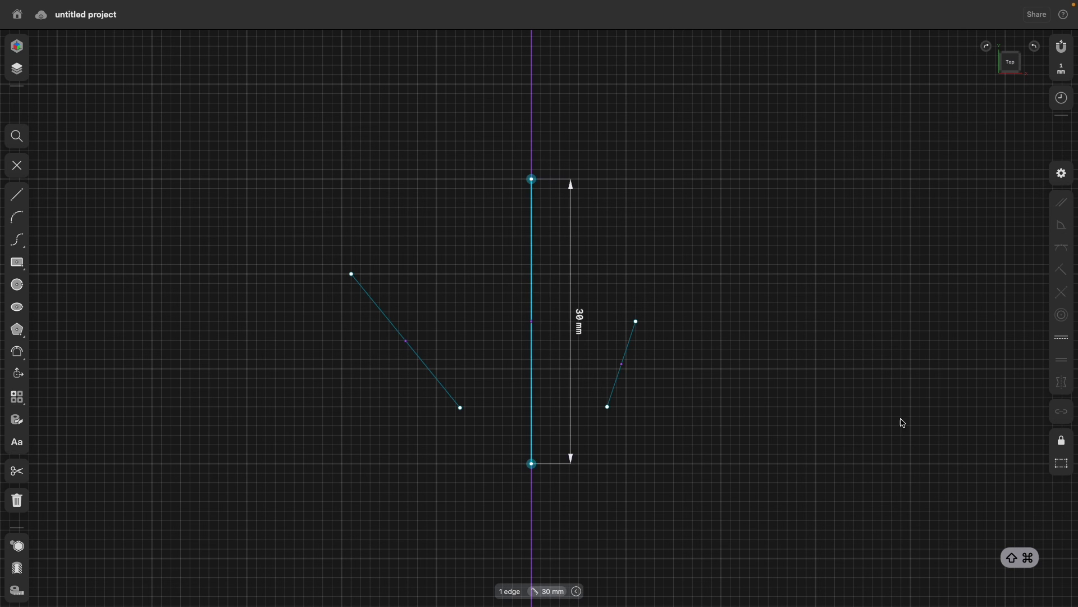
click(1063, 462)
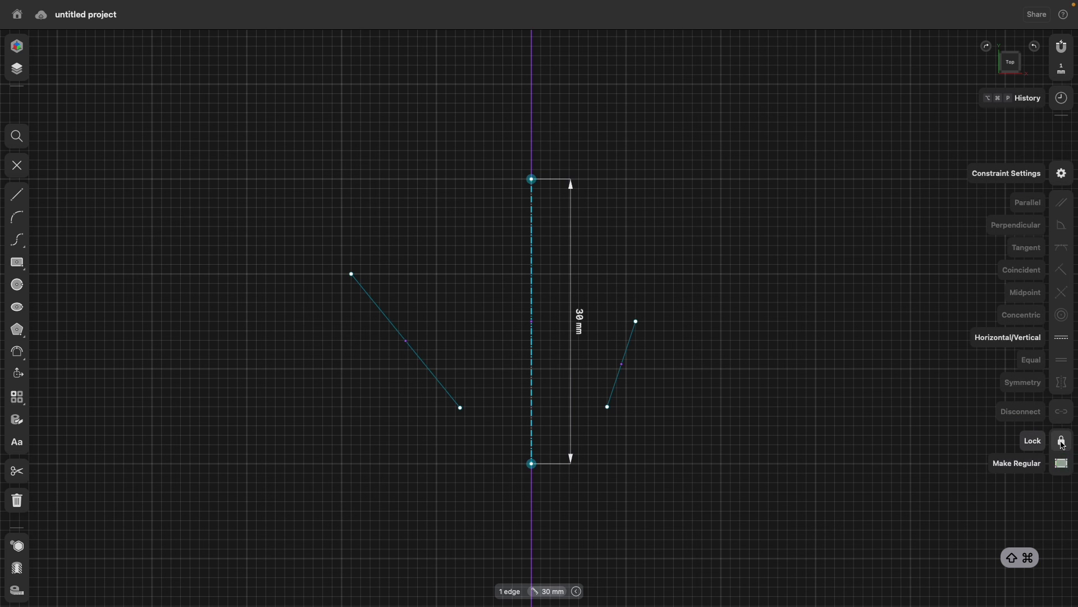
click(1062, 441)
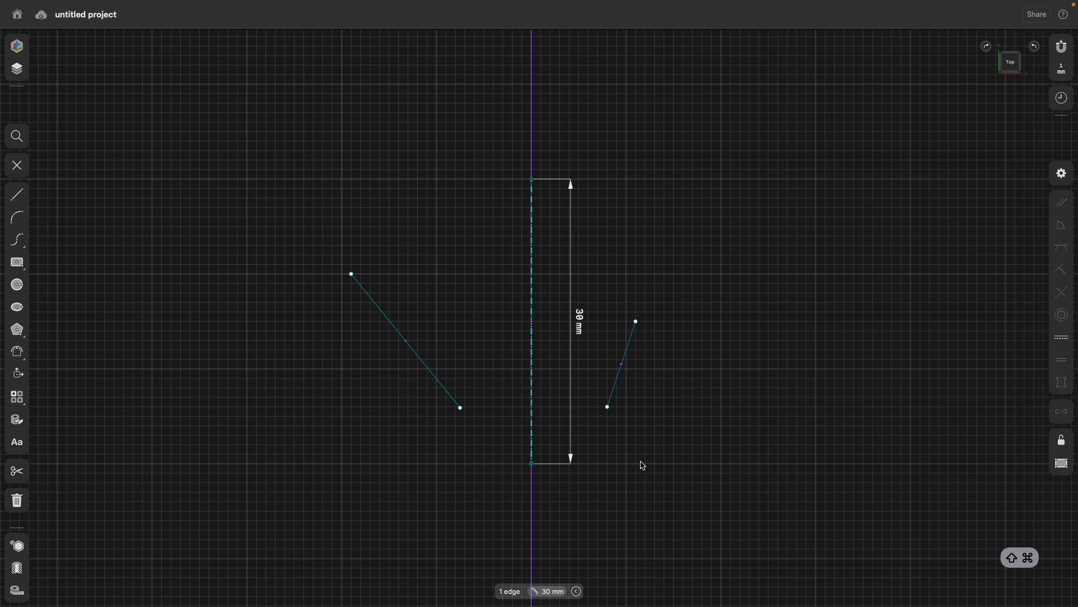
click(460, 409)
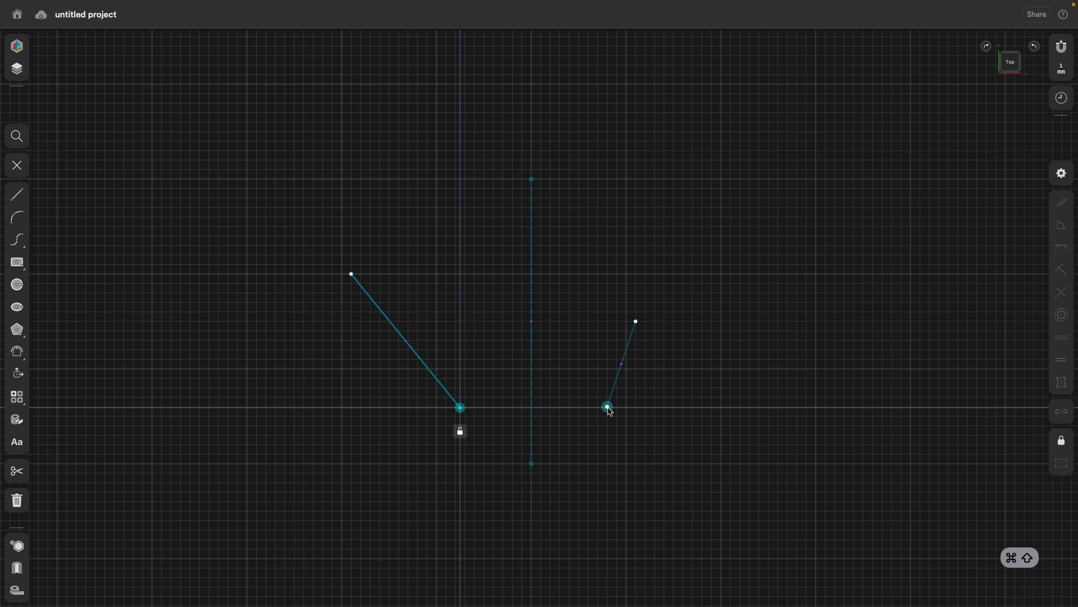
Step: Make the two lower endpoints symmetric about the vertical line and drag them closer to it
click(608, 407)
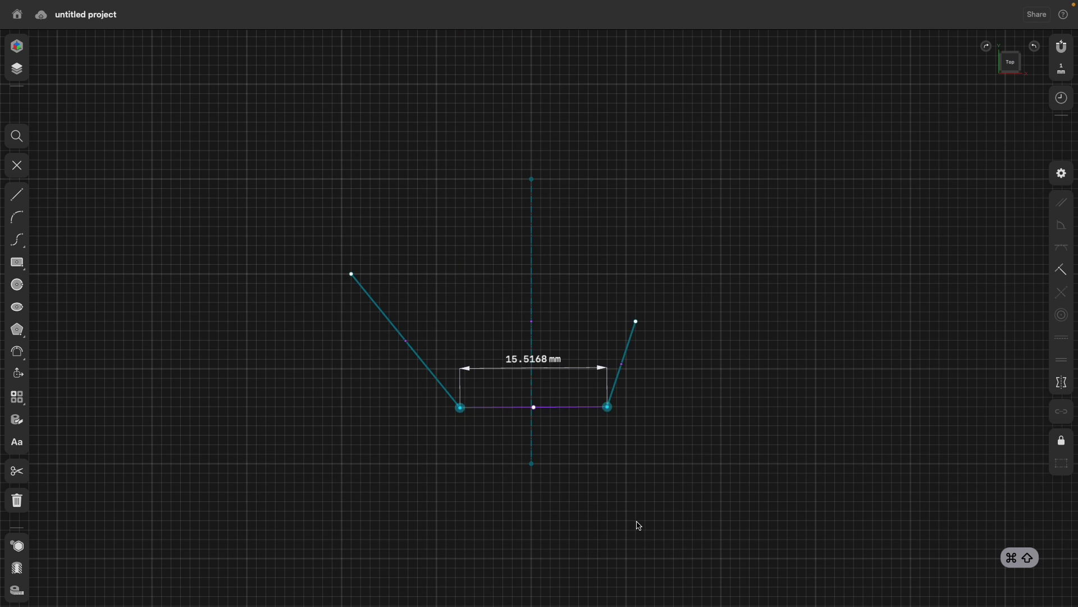
click(1062, 382)
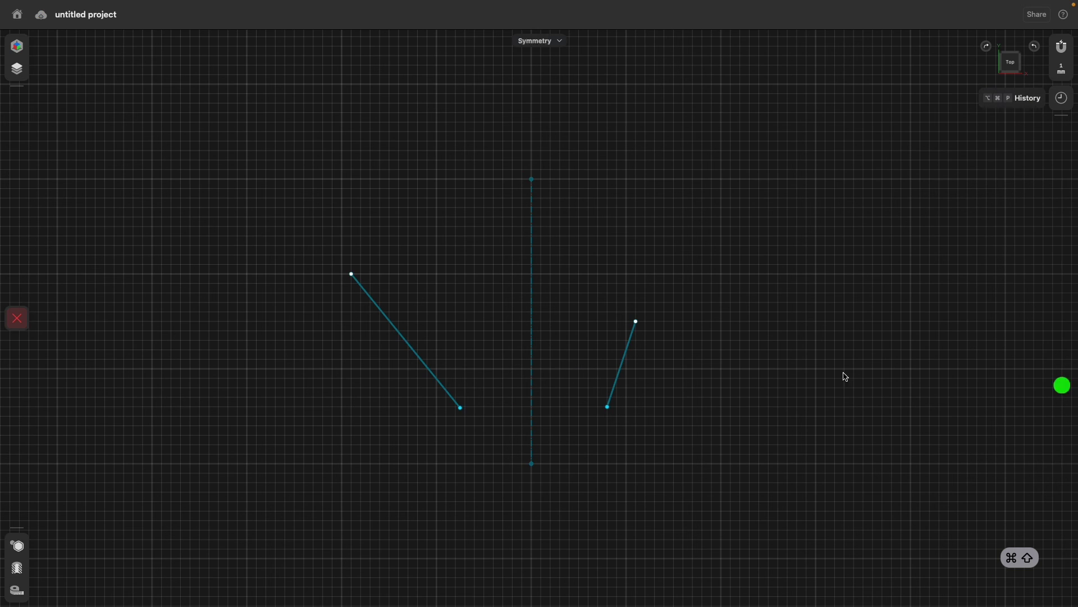
click(533, 291)
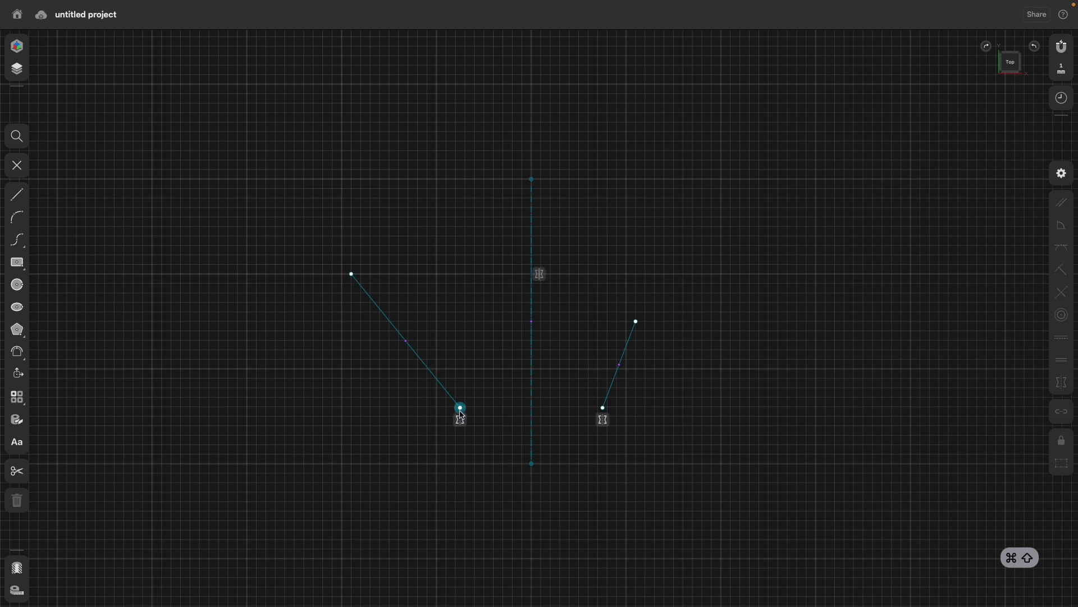
drag(461, 407, 495, 397)
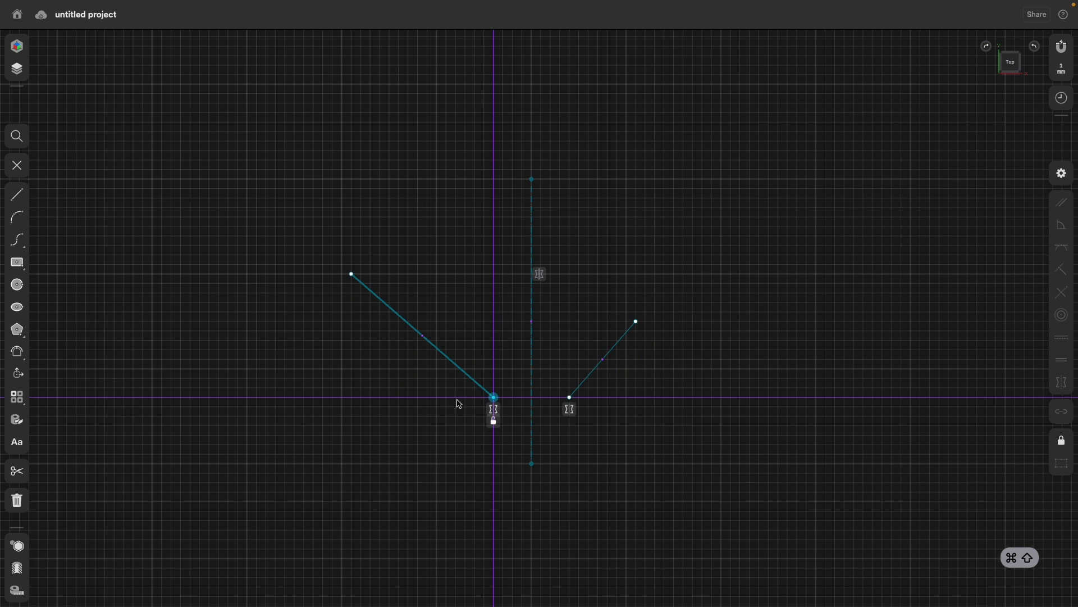
Step: Mirror the top endpoints about the vertical line, raise them, and show the 45.6673° angle
click(351, 275)
click(637, 322)
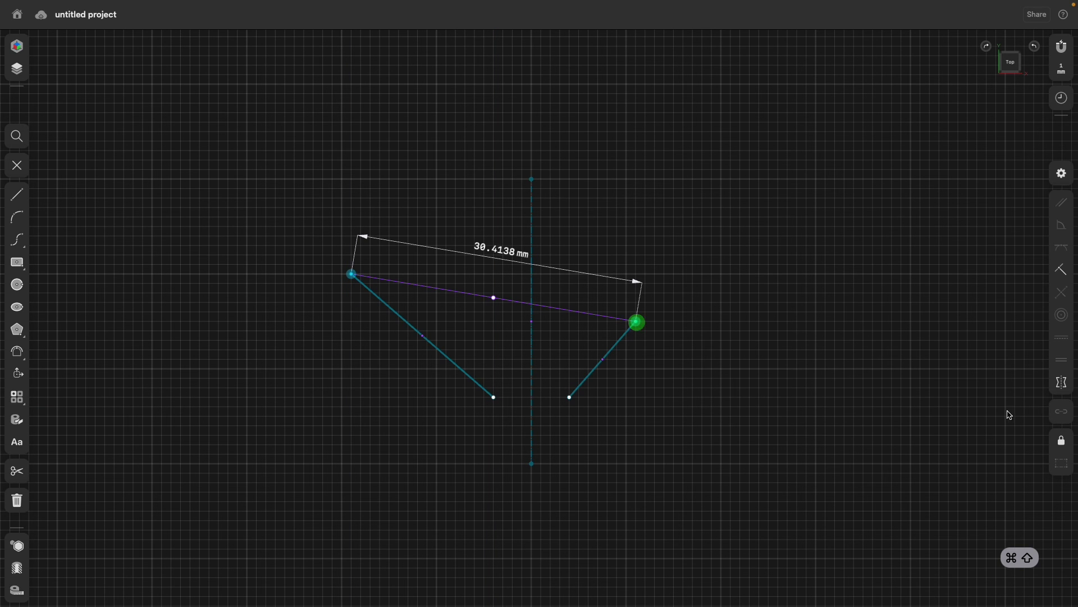
click(1063, 385)
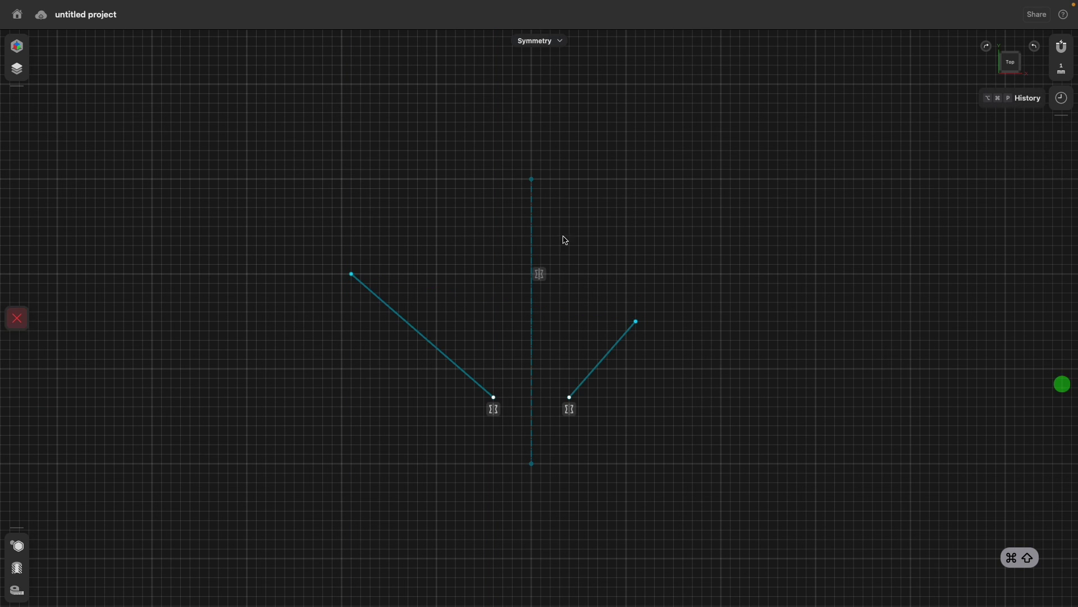
click(532, 239)
drag(718, 277, 645, 217)
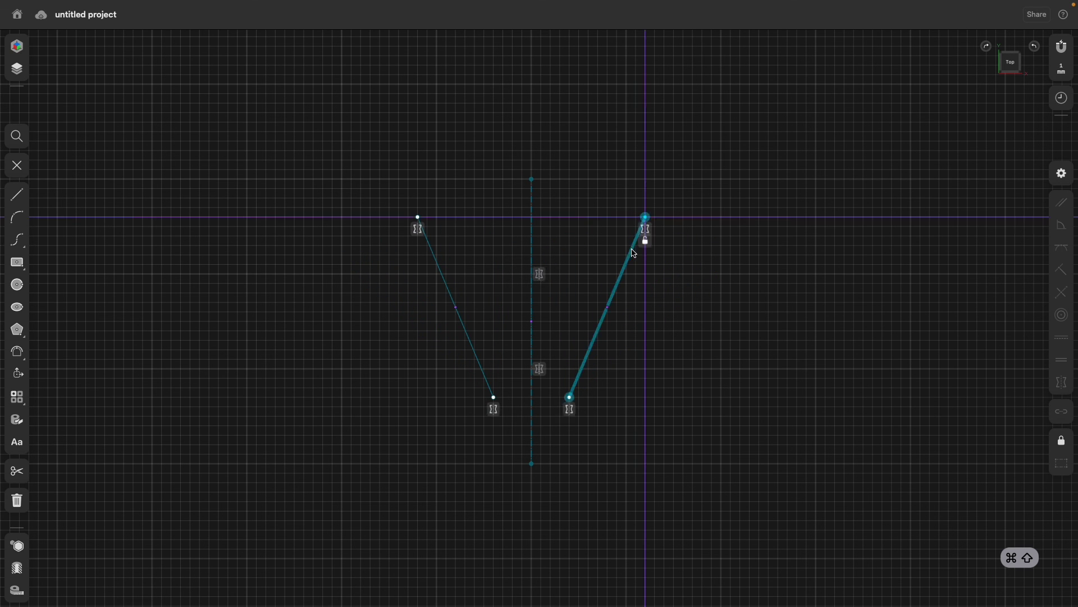
click(631, 250)
click(443, 269)
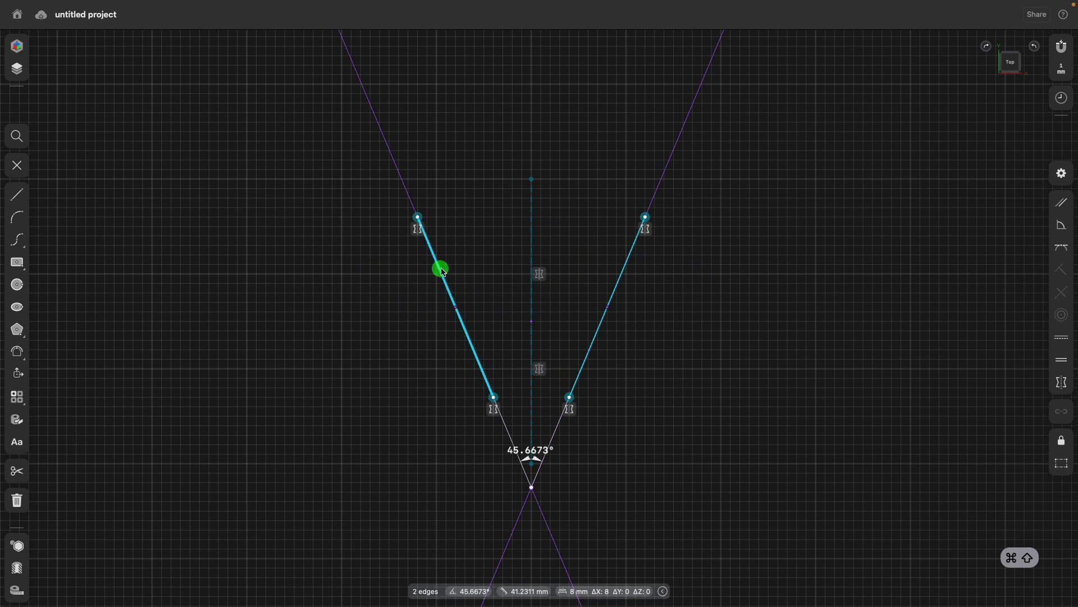